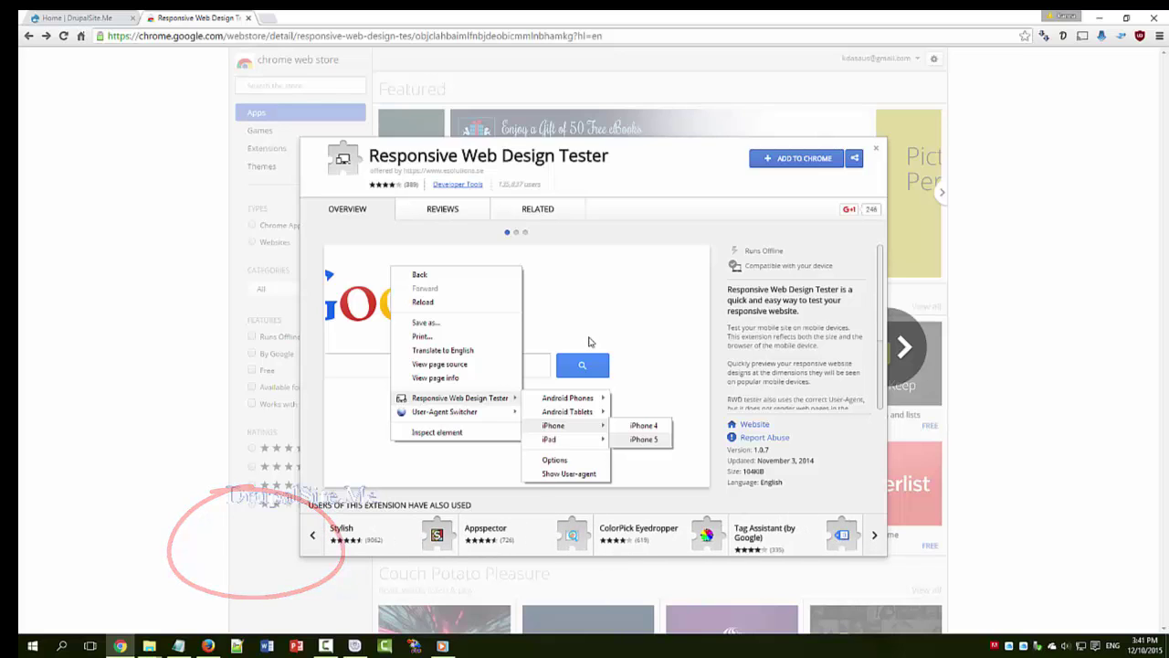
Step: View the Responsive Web Design Tester options and multi-device screenshots, then switch to Firefox
{"action": "left_click", "coordinate": [516, 233]}
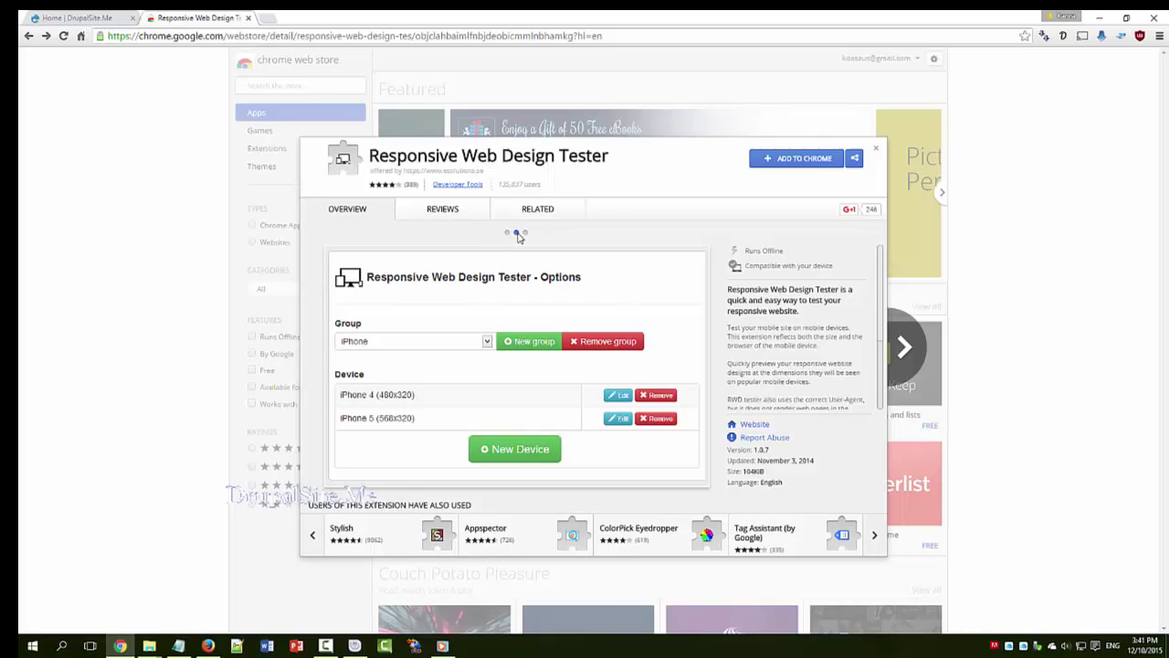
{"action": "left_click", "coordinate": [507, 233]}
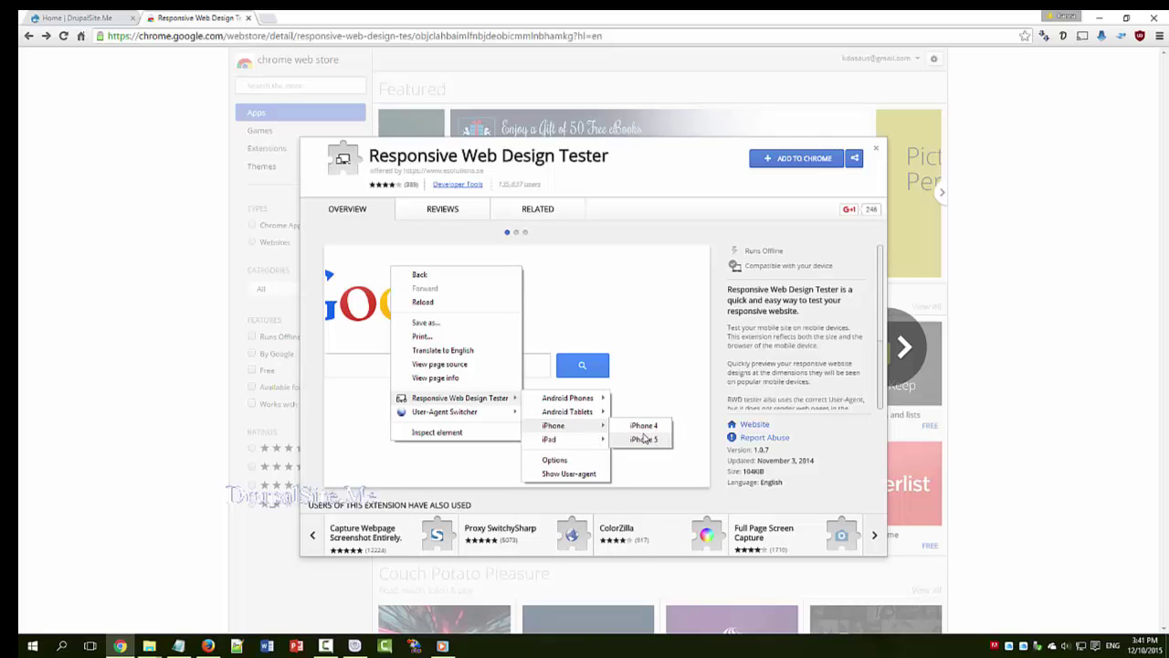
{"action": "left_click", "coordinate": [526, 233]}
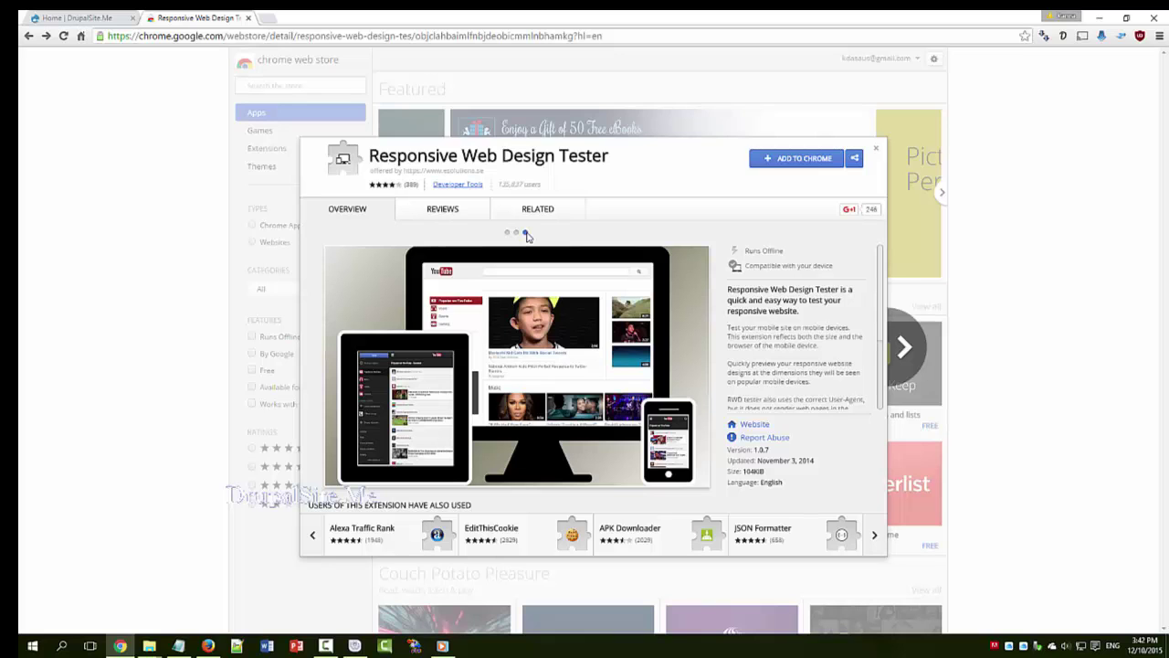
{"action": "key", "text": "alt+Tab"}
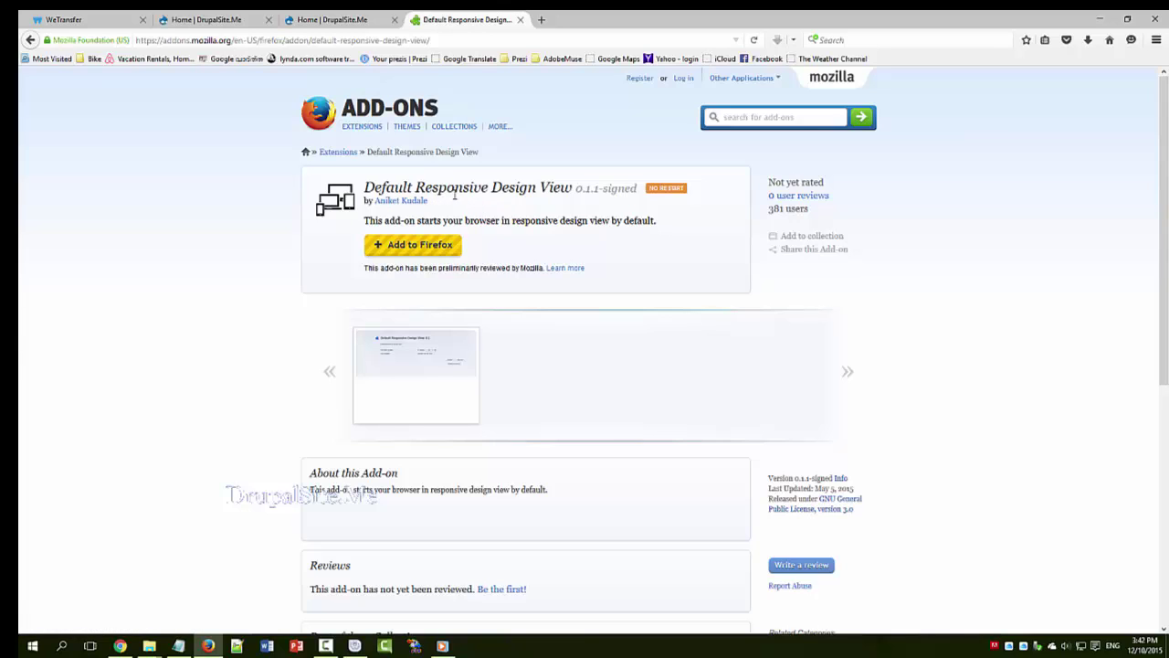
Step: Preview the DrupalSite page at 360×640, 1920×900, 320×480, and finally 768×1024
{"action": "left_click", "coordinate": [342, 20]}
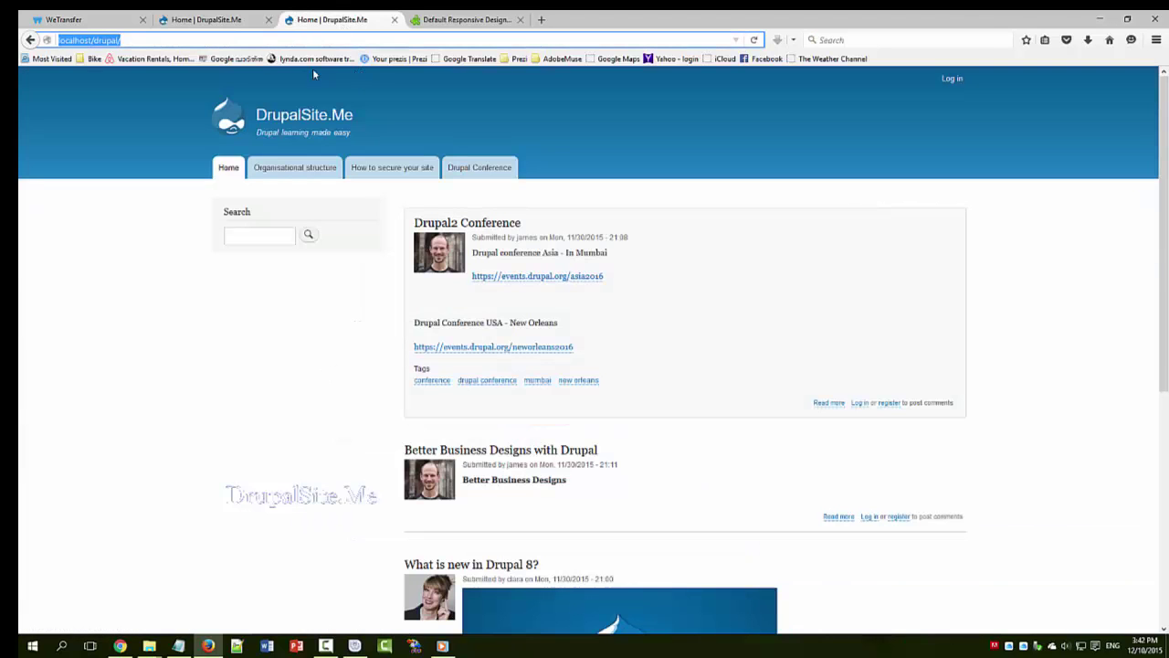
{"action": "left_click", "coordinate": [208, 20]}
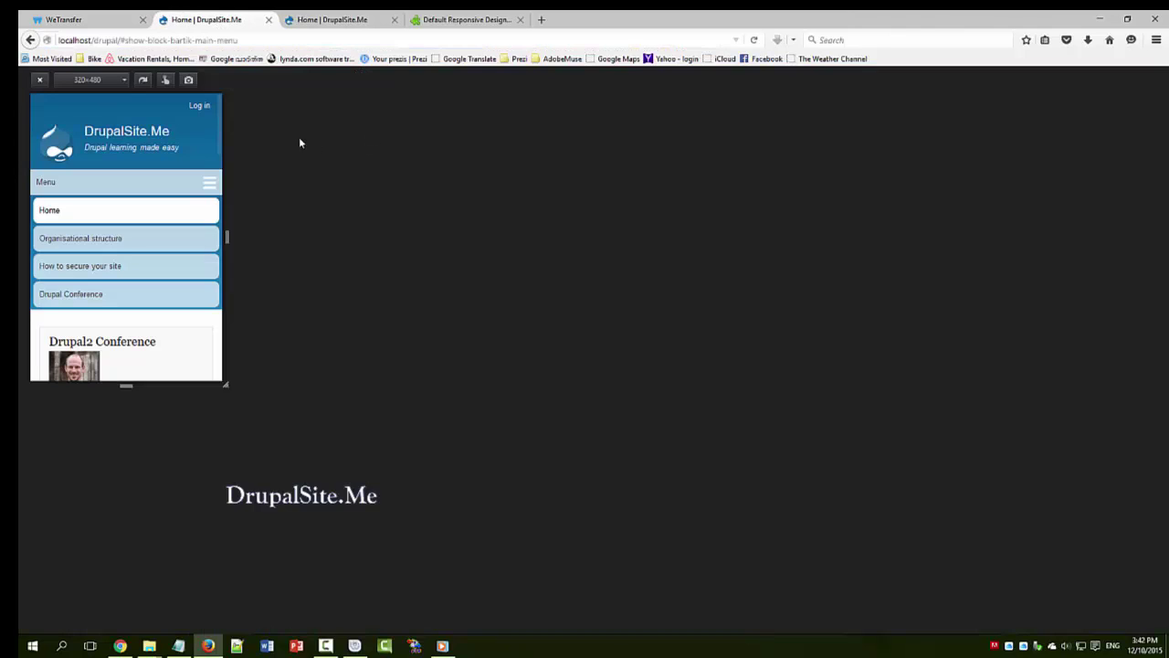
{"action": "left_click", "coordinate": [125, 81]}
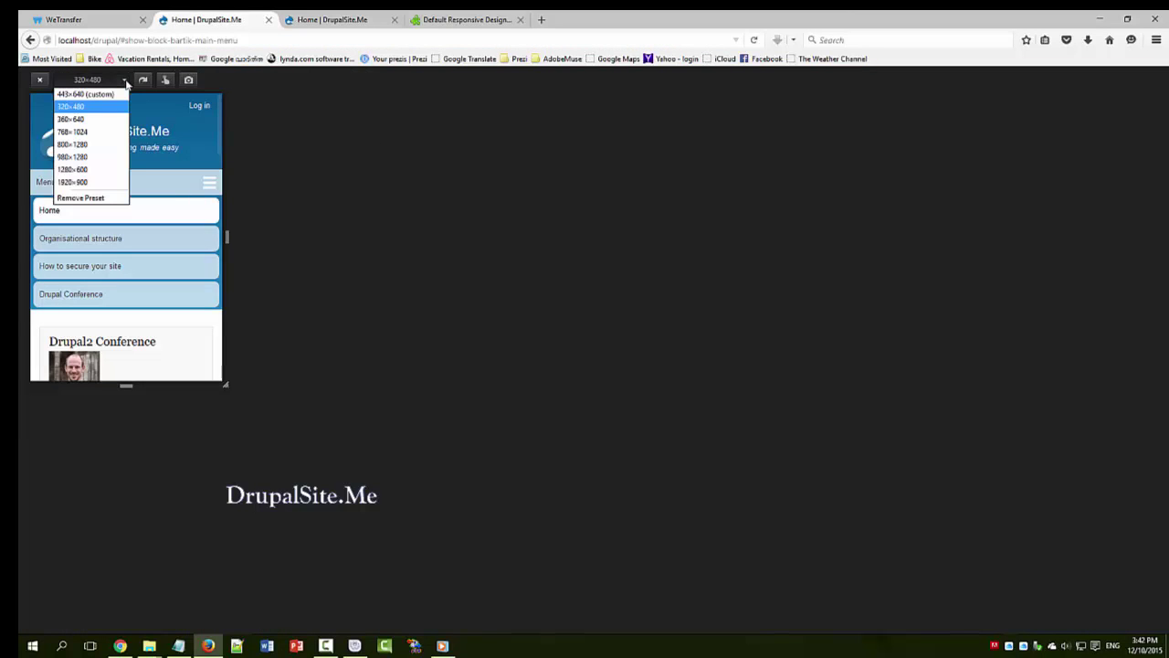
{"action": "left_click", "coordinate": [88, 120]}
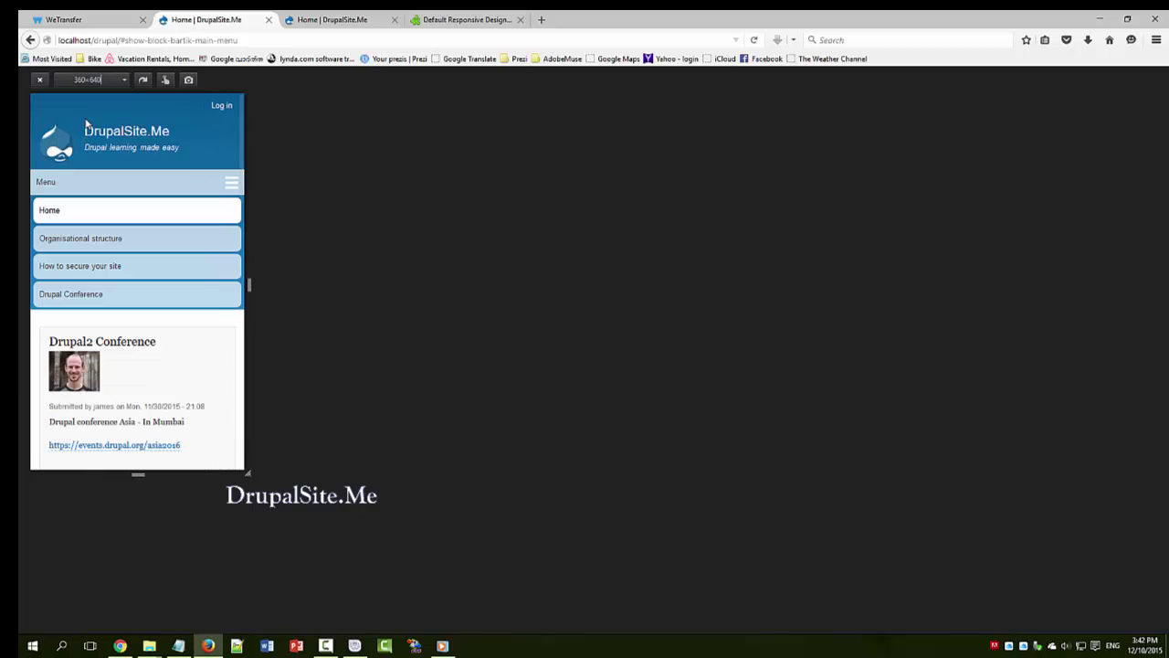
{"action": "left_click", "coordinate": [123, 84]}
{"action": "left_click", "coordinate": [82, 188]}
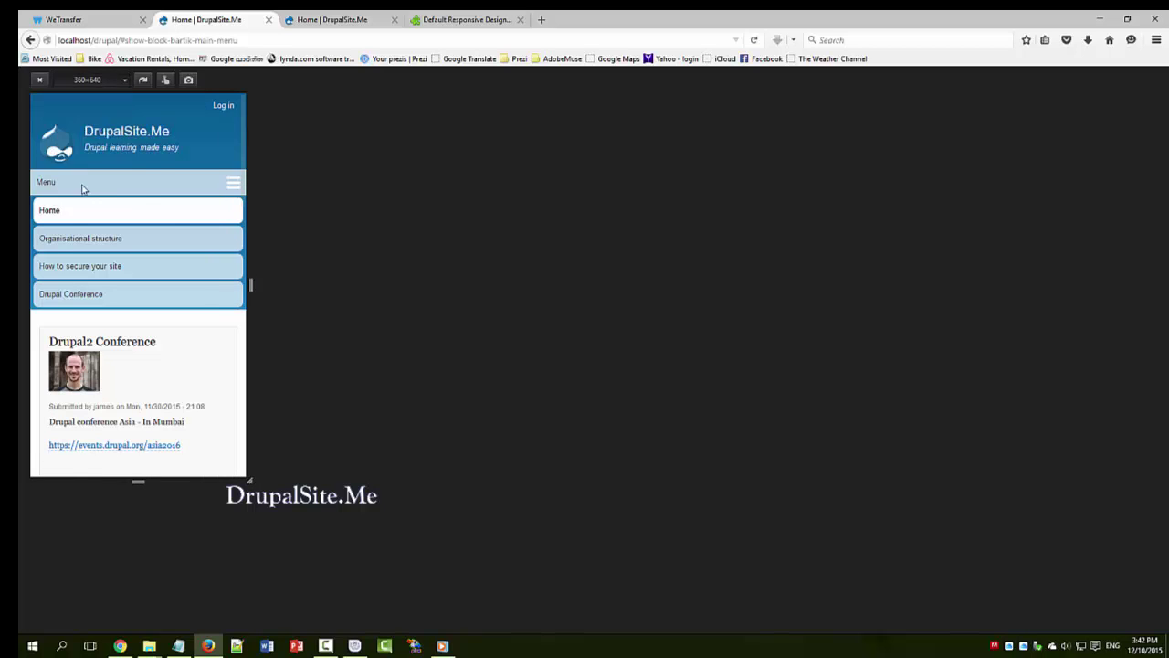
{"action": "left_click", "coordinate": [123, 84]}
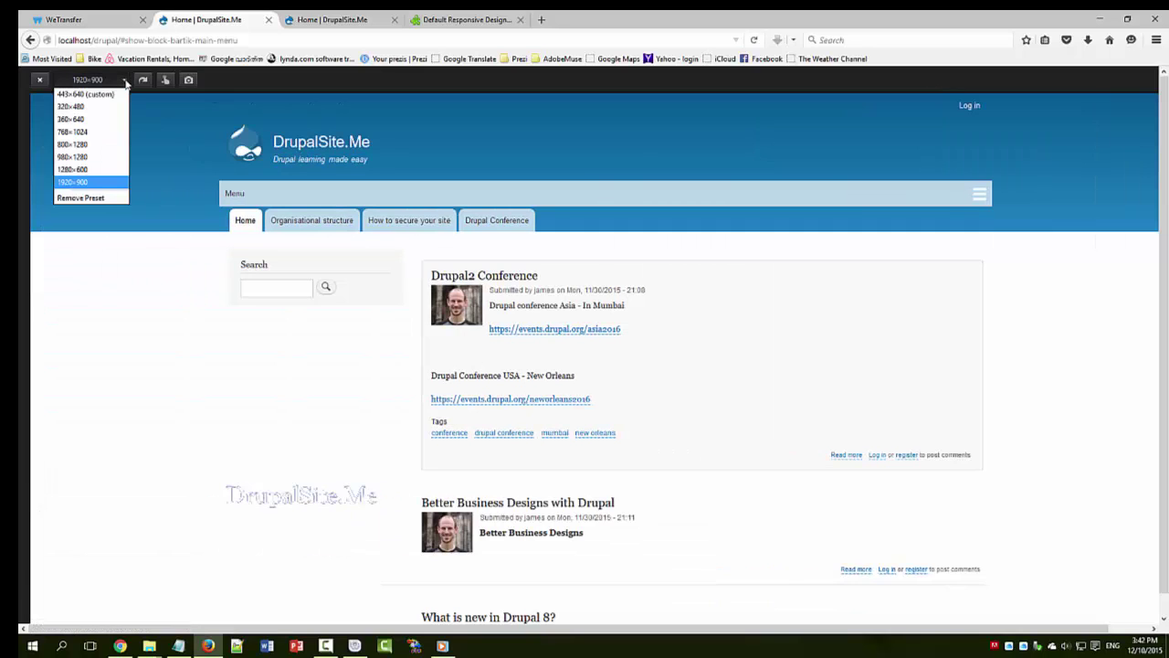
{"action": "left_click", "coordinate": [73, 107]}
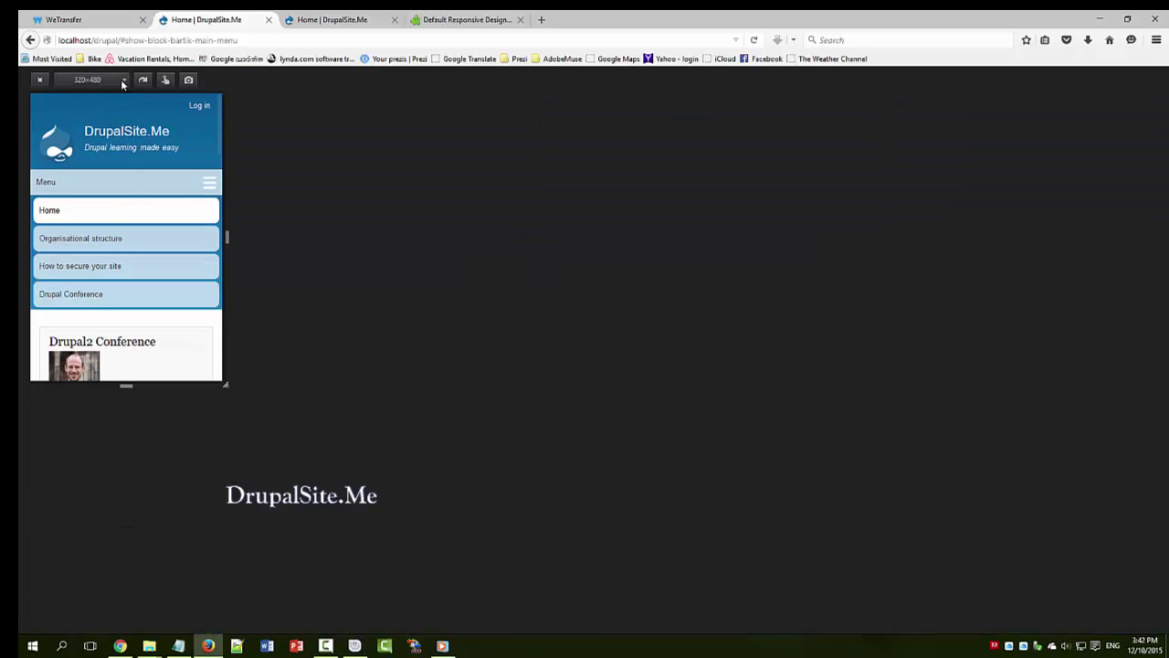
{"action": "left_click", "coordinate": [123, 80]}
{"action": "left_click", "coordinate": [85, 135]}
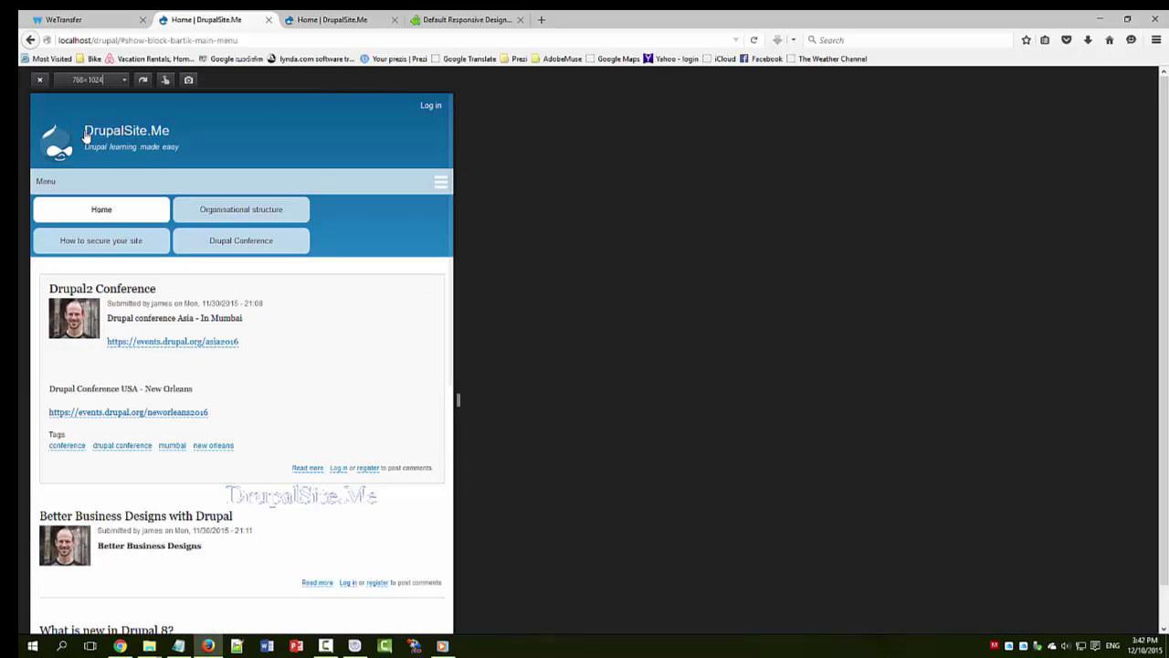
Step: Rotate the preview to landscape, then back to portrait at 320×480
{"action": "left_click", "coordinate": [124, 81]}
{"action": "left_click", "coordinate": [142, 81]}
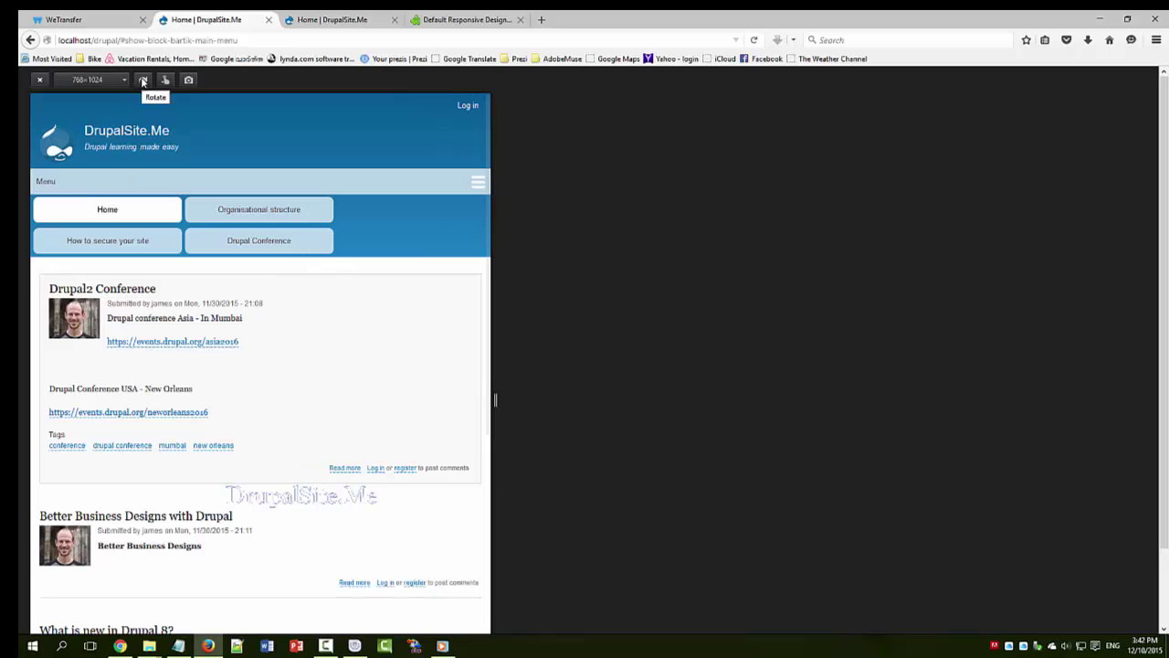
{"action": "left_click", "coordinate": [143, 81]}
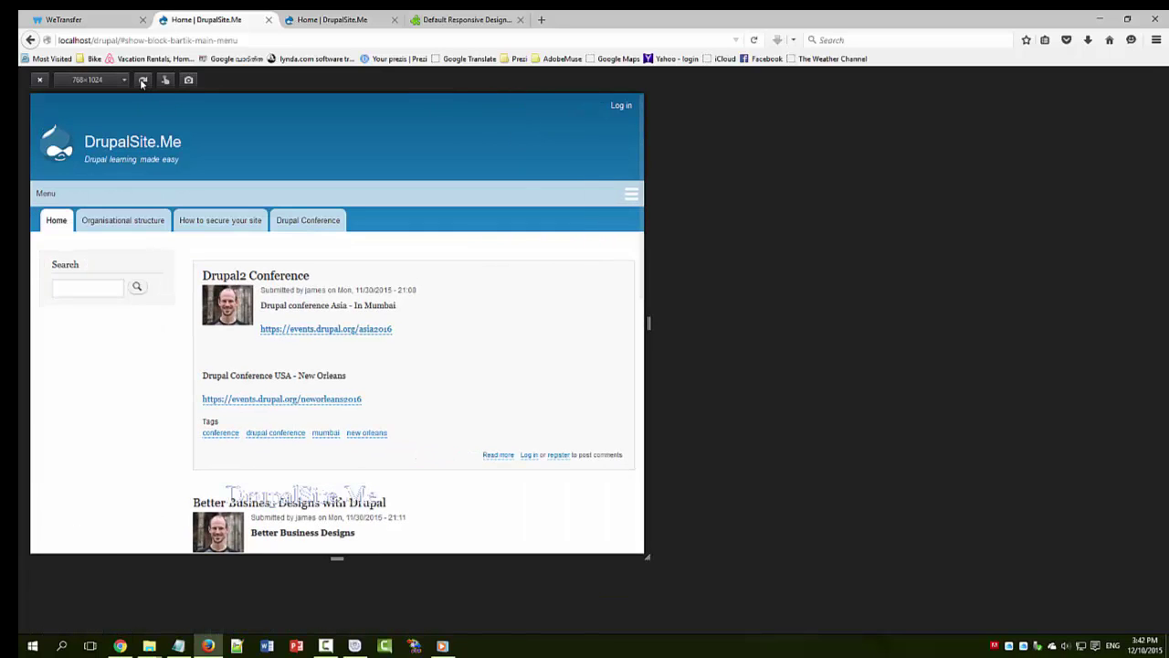
{"action": "scroll", "coordinate": [127, 85], "scroll_direction": "up", "scroll_amount": 2}
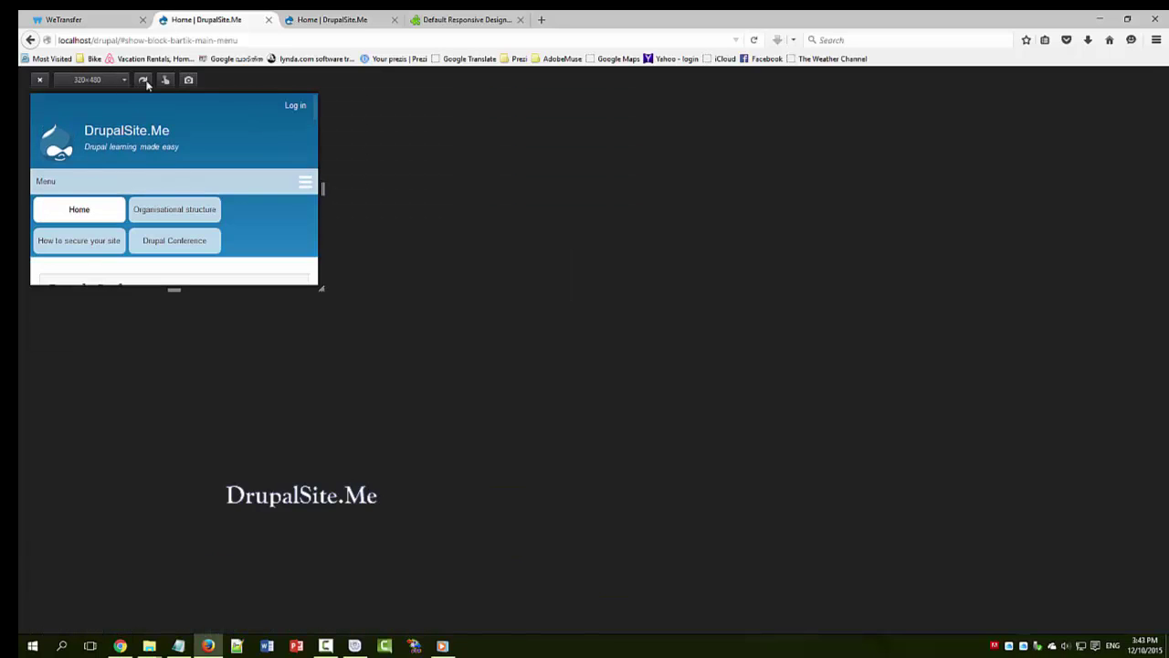
{"action": "left_click", "coordinate": [143, 82]}
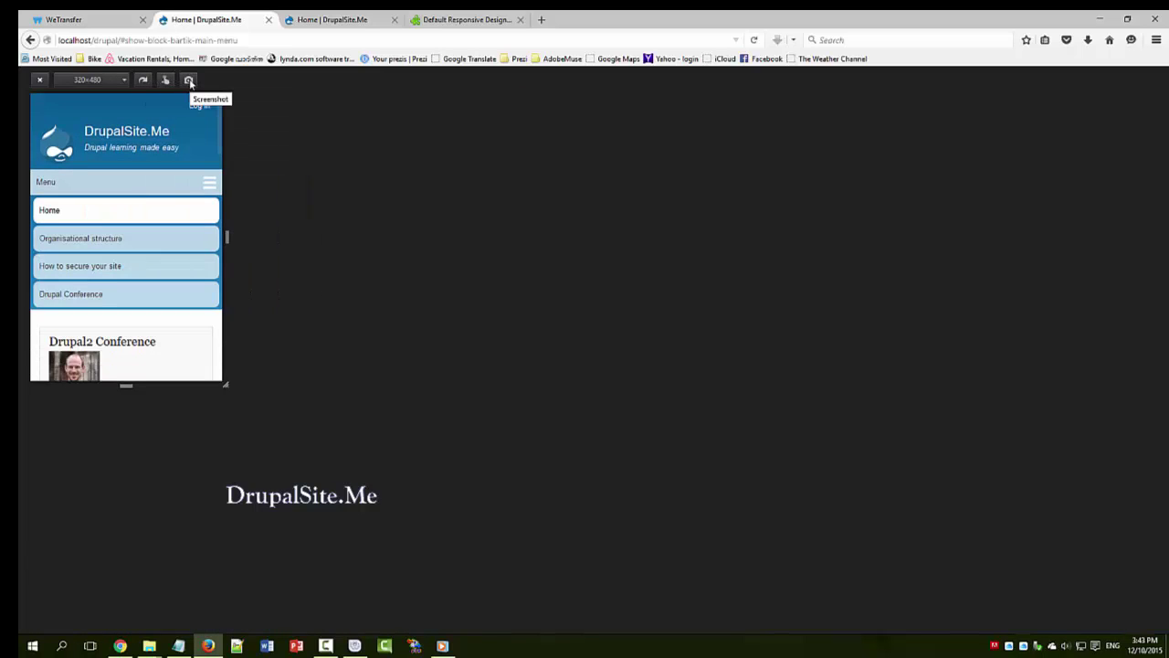
Step: Capture a screenshot of the 320×480 portrait preview
{"action": "left_click", "coordinate": [189, 82]}
{"action": "left_click", "coordinate": [124, 80]}
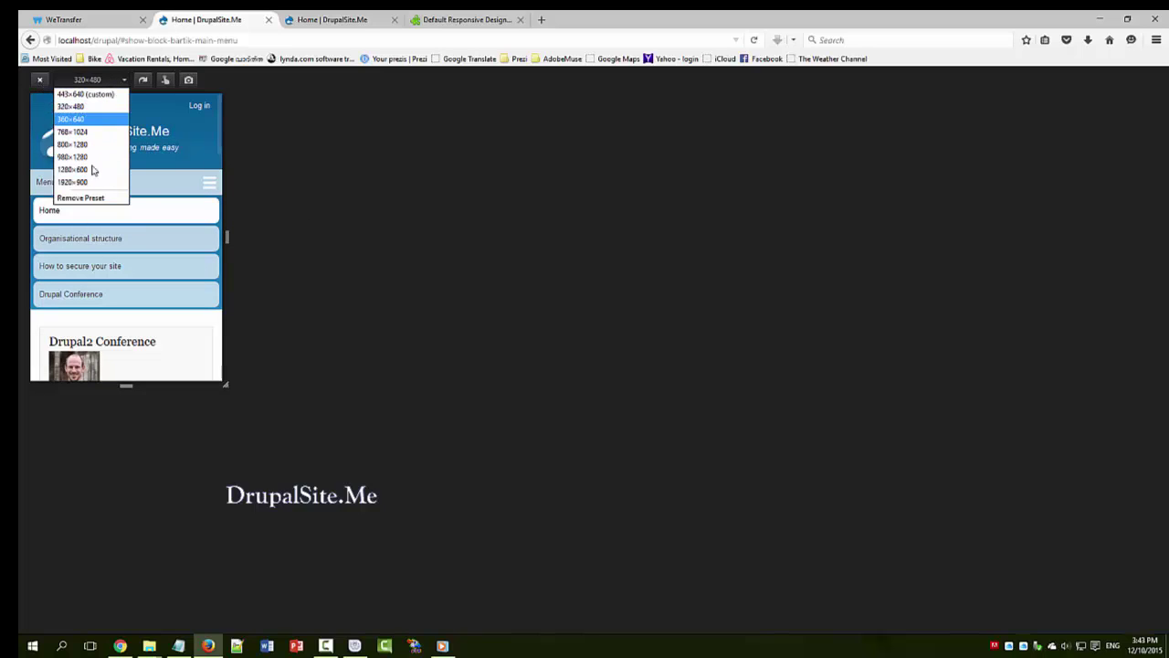
{"action": "left_click", "coordinate": [430, 20]}
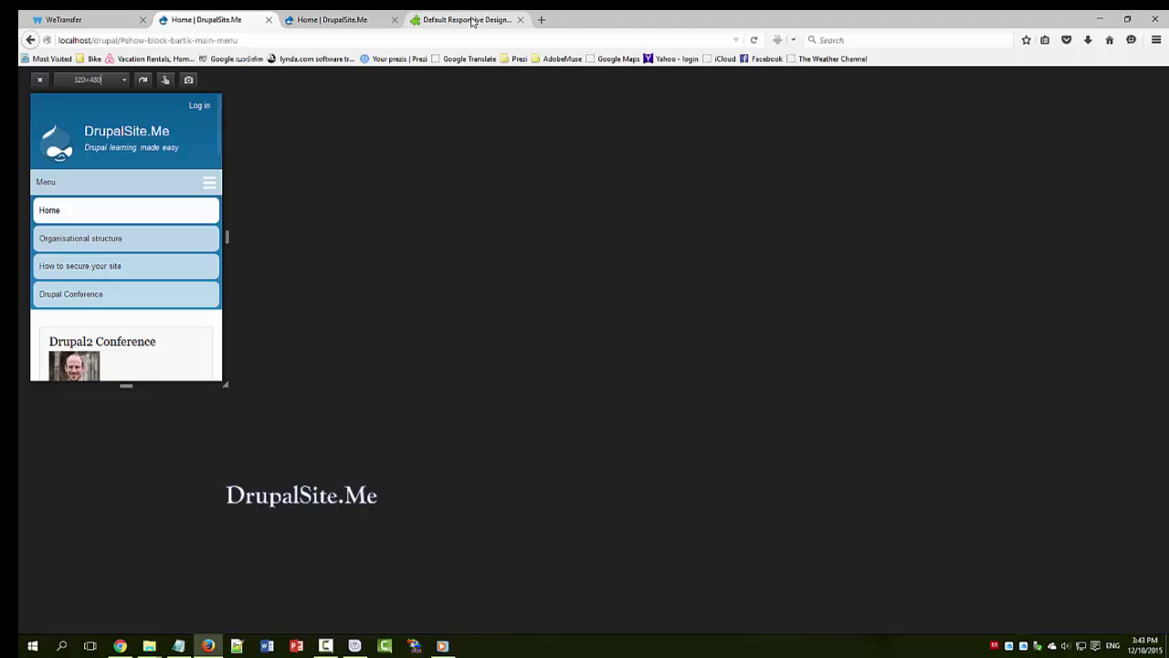
Step: Add the Responsive Web Design Tester extension to Chrome and return to the DrupalSite tab
{"action": "left_click", "coordinate": [441, 20]}
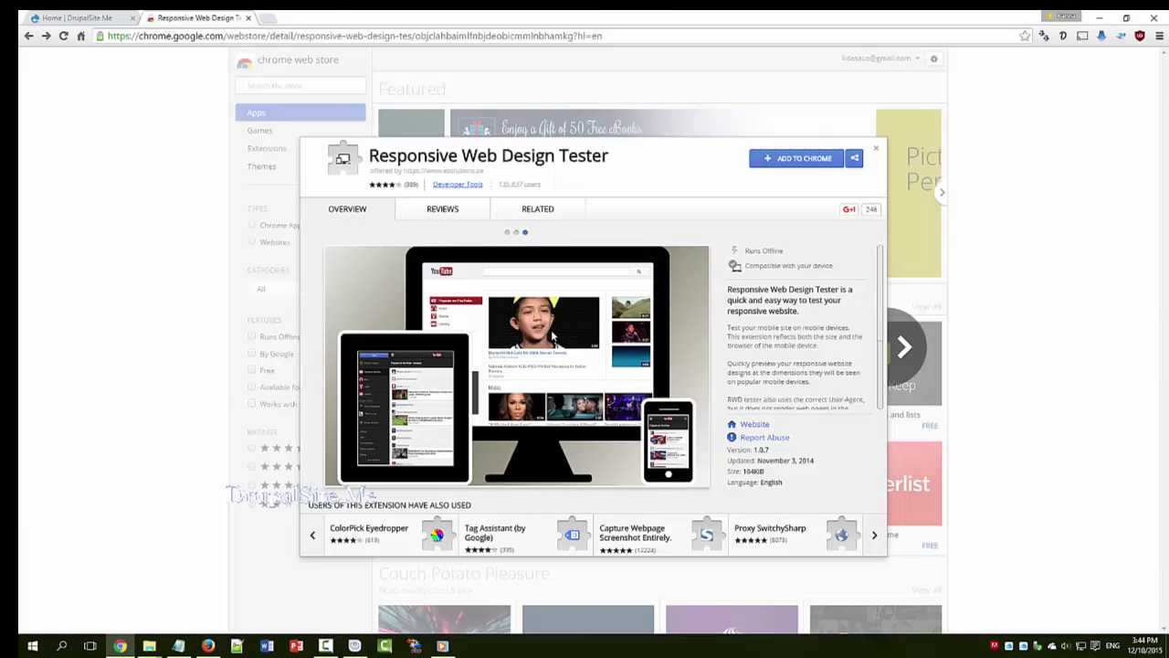
{"action": "left_click", "coordinate": [799, 162]}
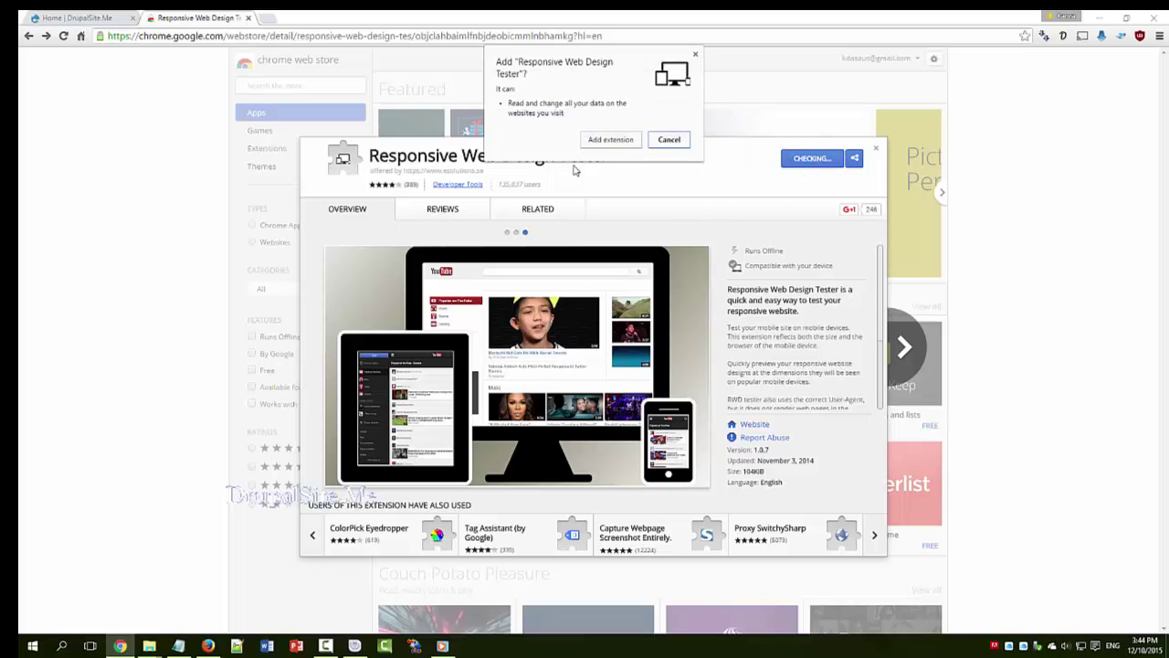
{"action": "left_click", "coordinate": [610, 142]}
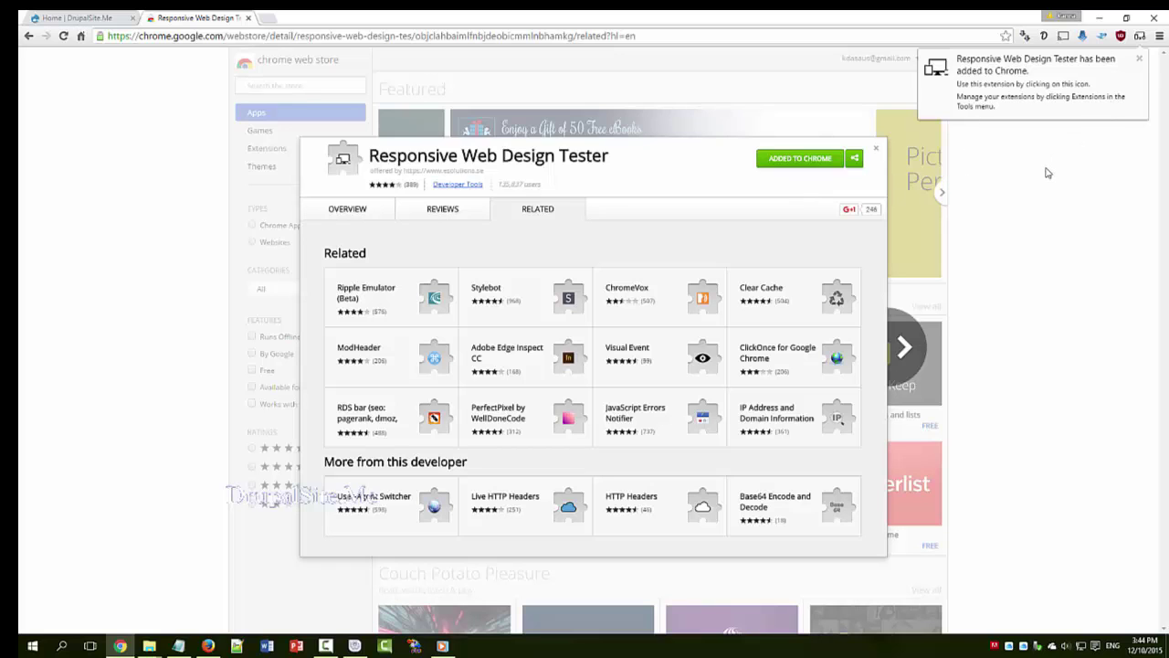
{"action": "key", "text": "ctrl+shift+Tab"}
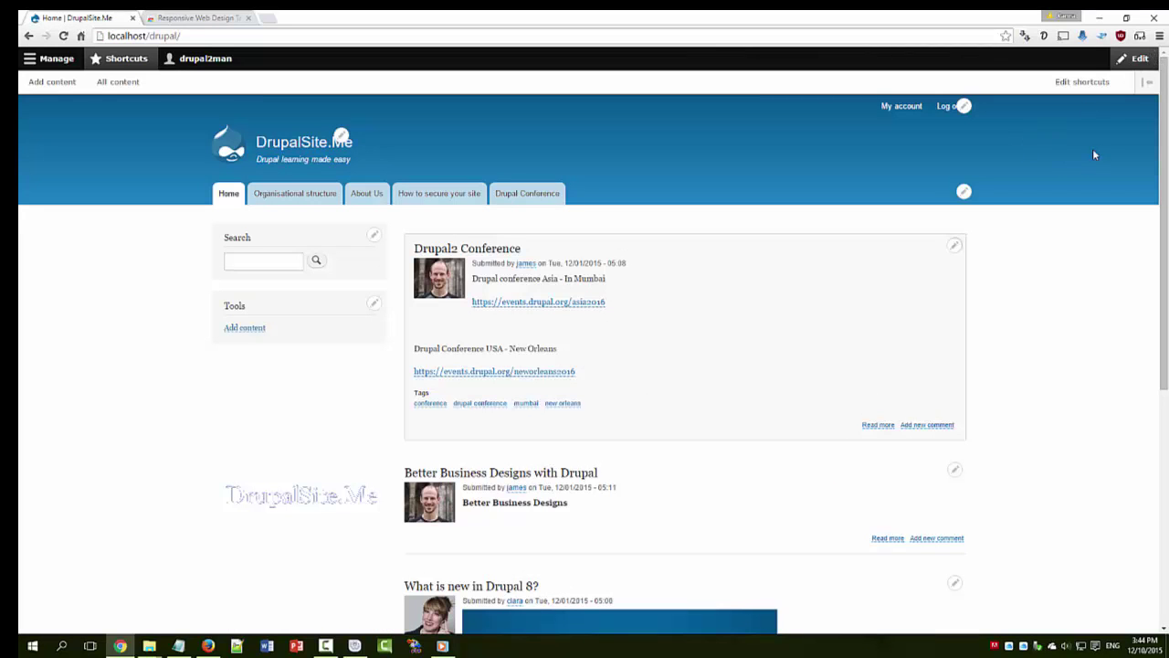
Step: Preview the DrupalSite home page as iPad - Landscape with the Responsive Web Design Tester
{"action": "left_click", "coordinate": [1140, 36]}
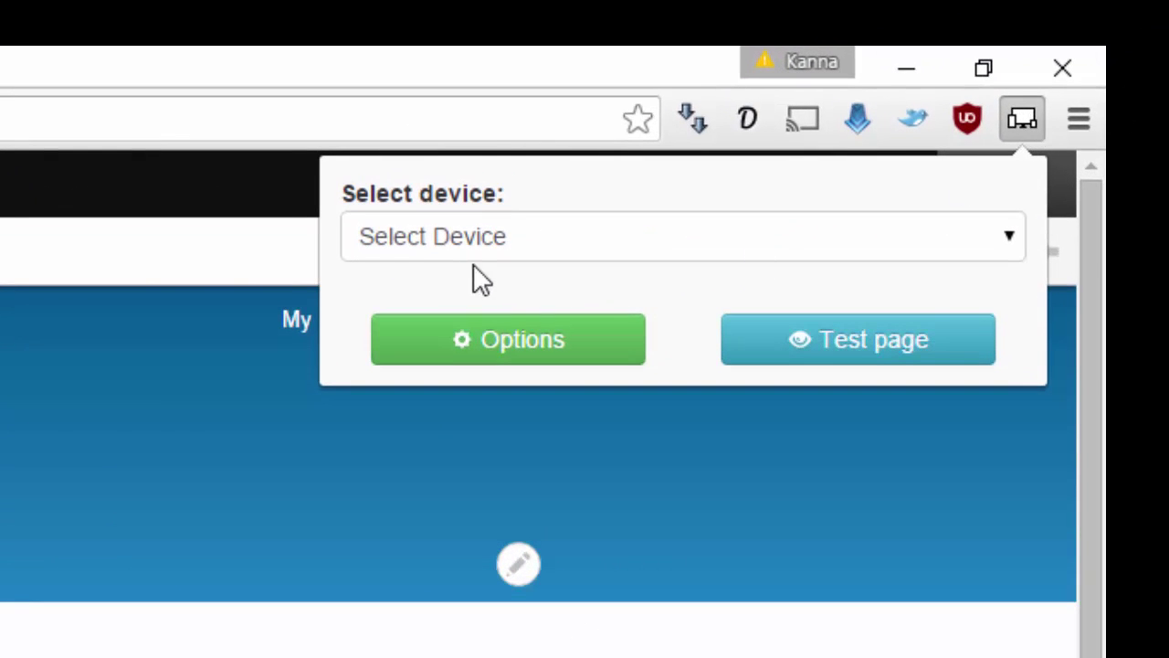
{"action": "left_click", "coordinate": [1011, 240]}
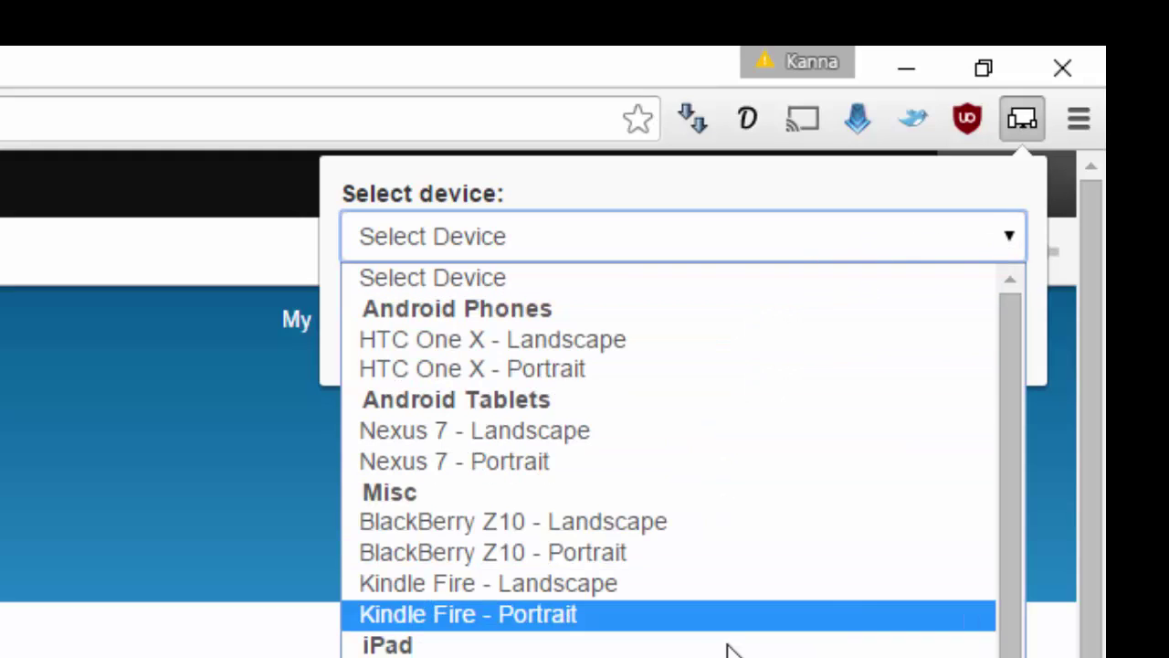
{"action": "left_click_drag", "start_coordinate": [1009, 349], "coordinate": [1008, 522]}
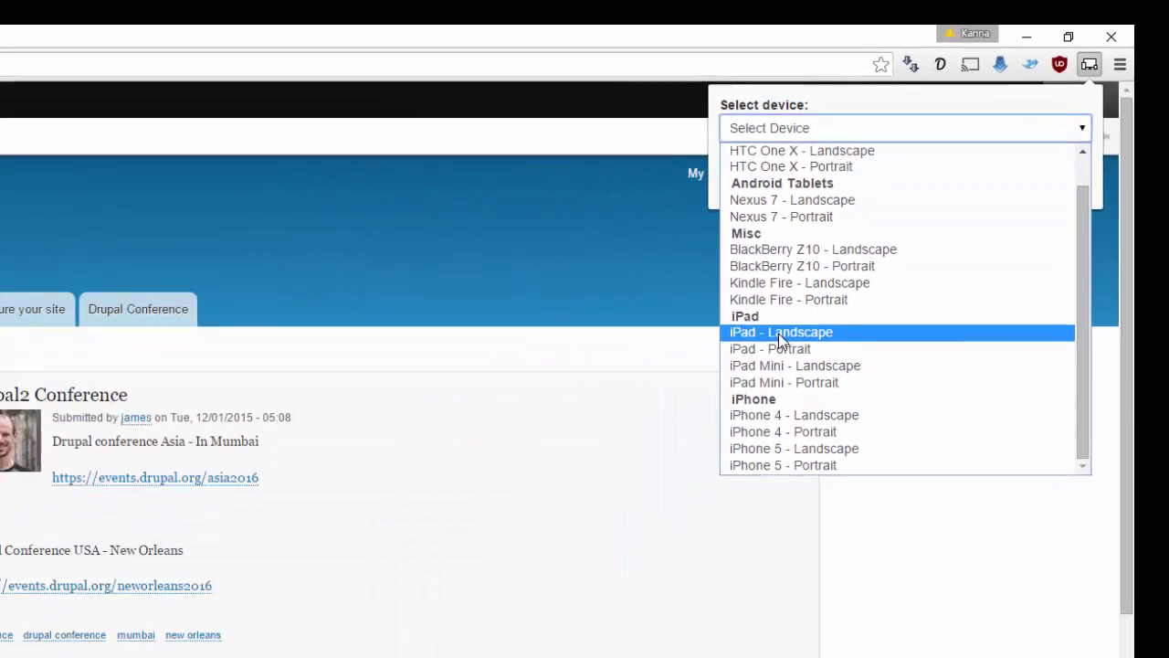
{"action": "left_click", "coordinate": [452, 613]}
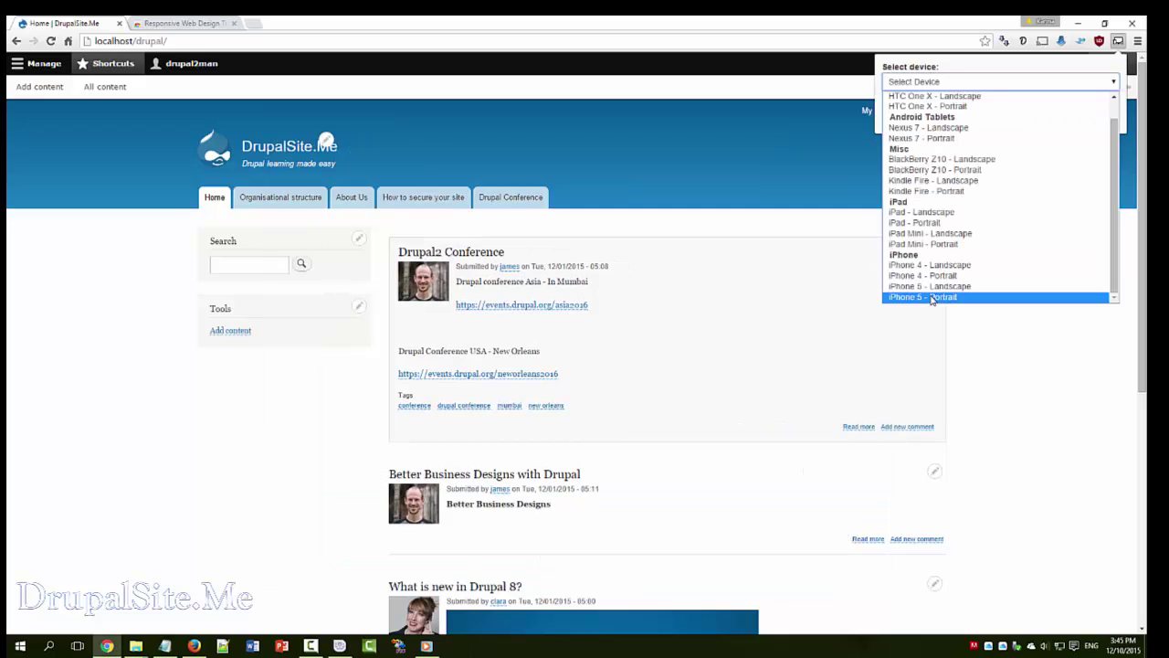
Step: Preview the site as iPhone 5 - Portrait and browse its Manage and Shortcuts trays
{"action": "left_click", "coordinate": [931, 298]}
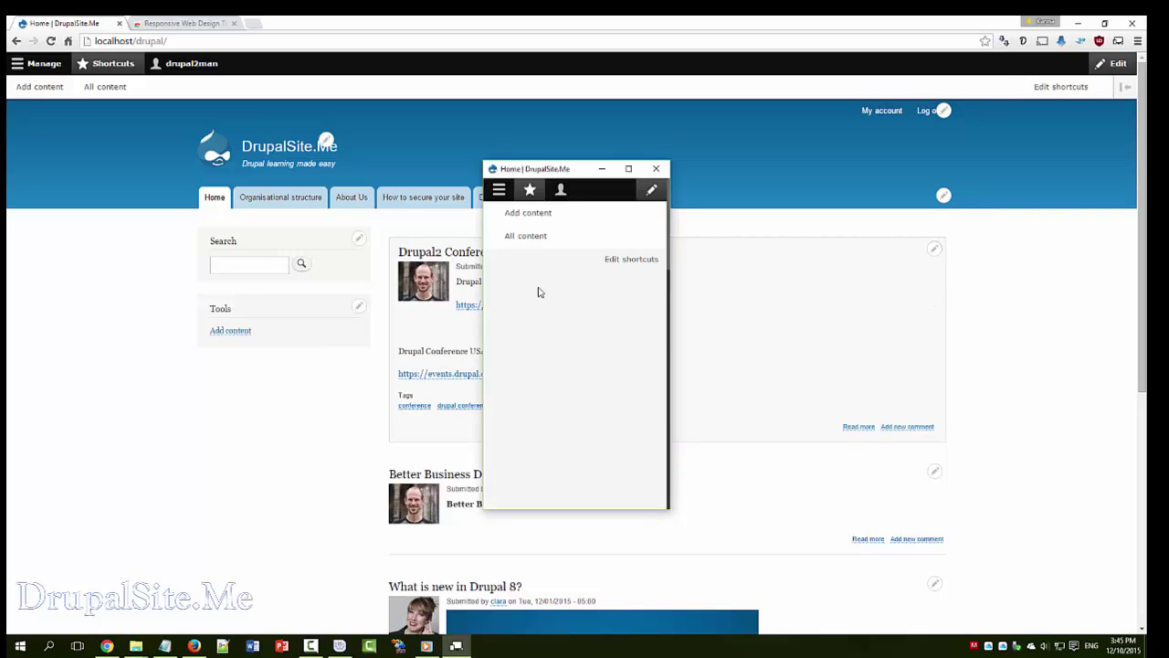
{"action": "left_click", "coordinate": [499, 191]}
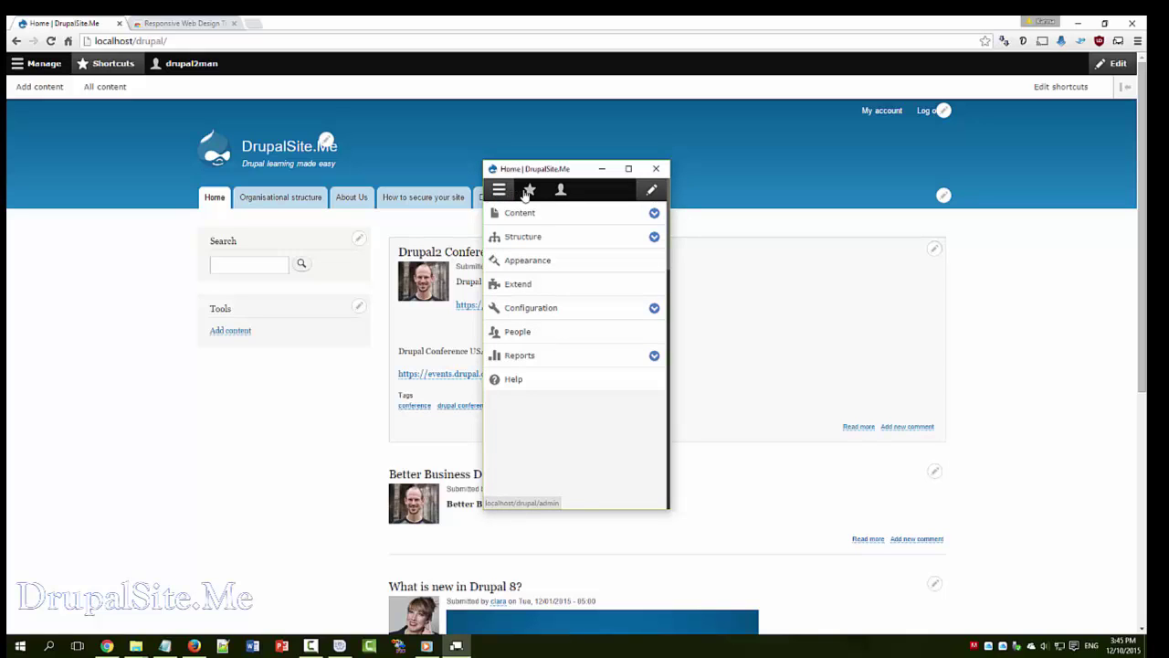
{"action": "left_click", "coordinate": [530, 192]}
{"action": "left_click", "coordinate": [499, 191]}
Step: Open the admin Content page, go back to the home page, and scroll through it
{"action": "left_click", "coordinate": [519, 213]}
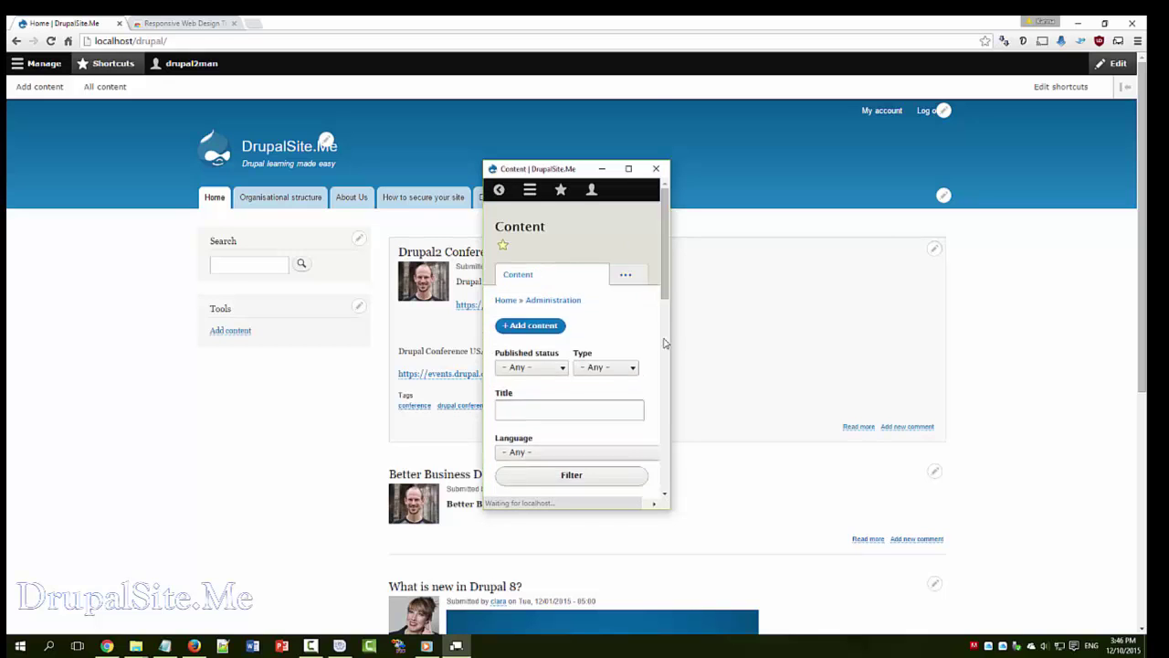
{"action": "key", "text": "alt+Left"}
{"action": "mouse_move", "coordinate": [666, 258]}
{"action": "left_mouse_down"}
{"action": "mouse_move", "coordinate": [669, 393]}
{"action": "mouse_move", "coordinate": [672, 248]}
{"action": "left_mouse_up"}
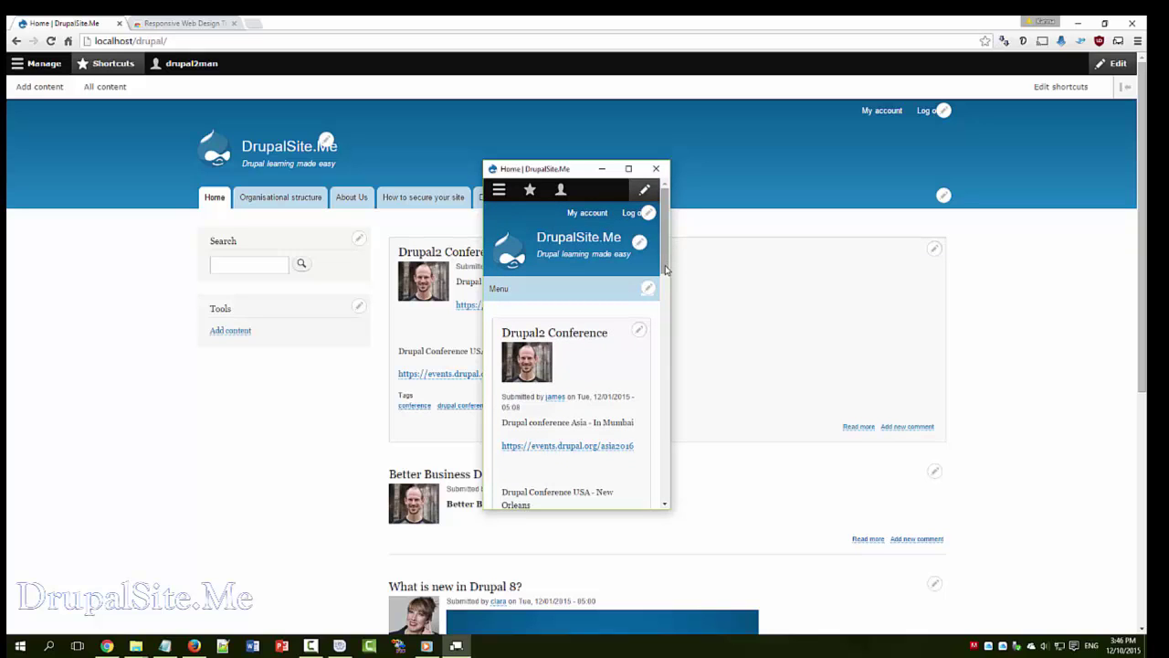
{"action": "mouse_move", "coordinate": [668, 266]}
{"action": "left_mouse_down"}
{"action": "mouse_move", "coordinate": [669, 375]}
{"action": "mouse_move", "coordinate": [671, 250]}
{"action": "left_mouse_up"}
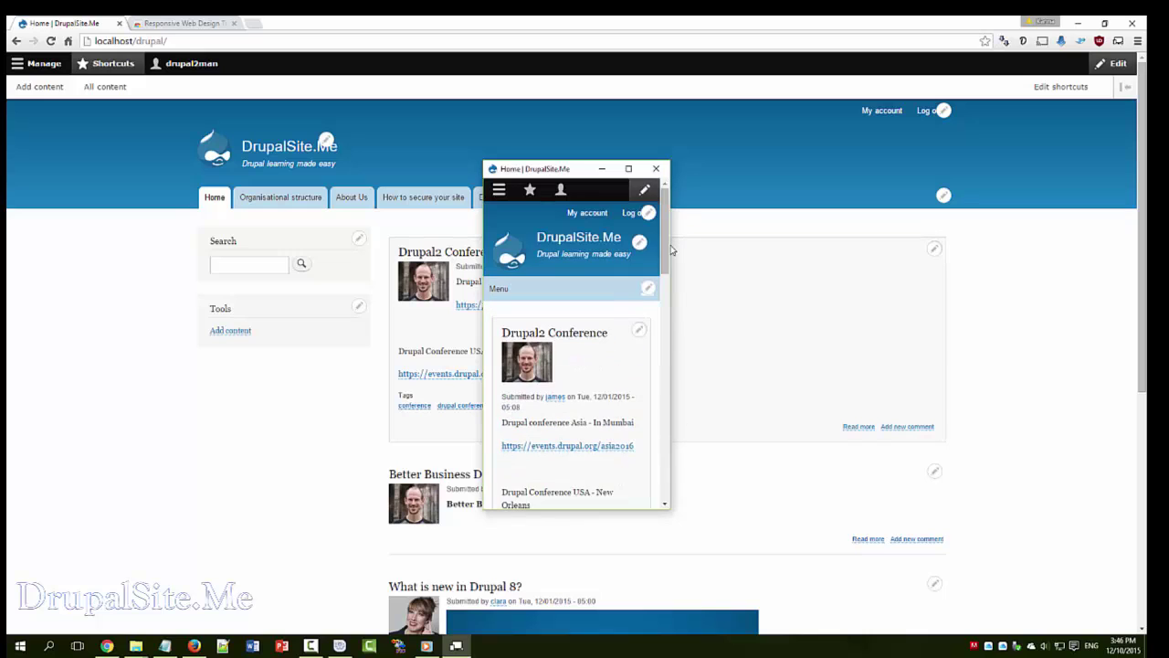
Step: Close the mobile preview and show the Add content and All content shortcuts
{"action": "left_click", "coordinate": [656, 170]}
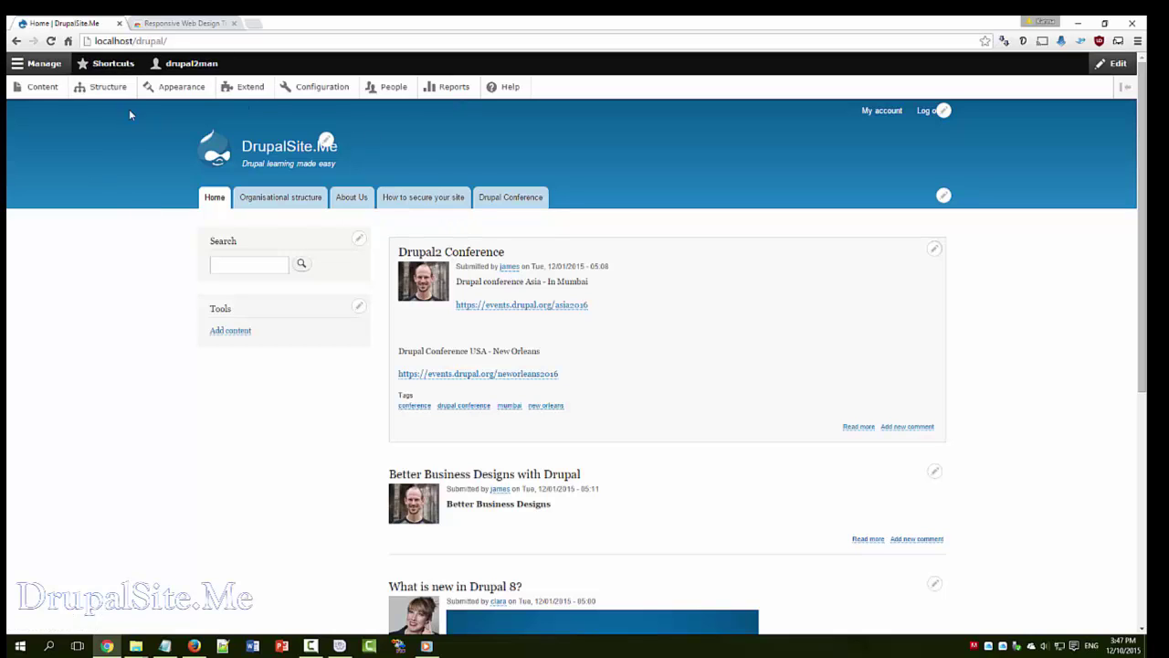
{"action": "left_click", "coordinate": [114, 65]}
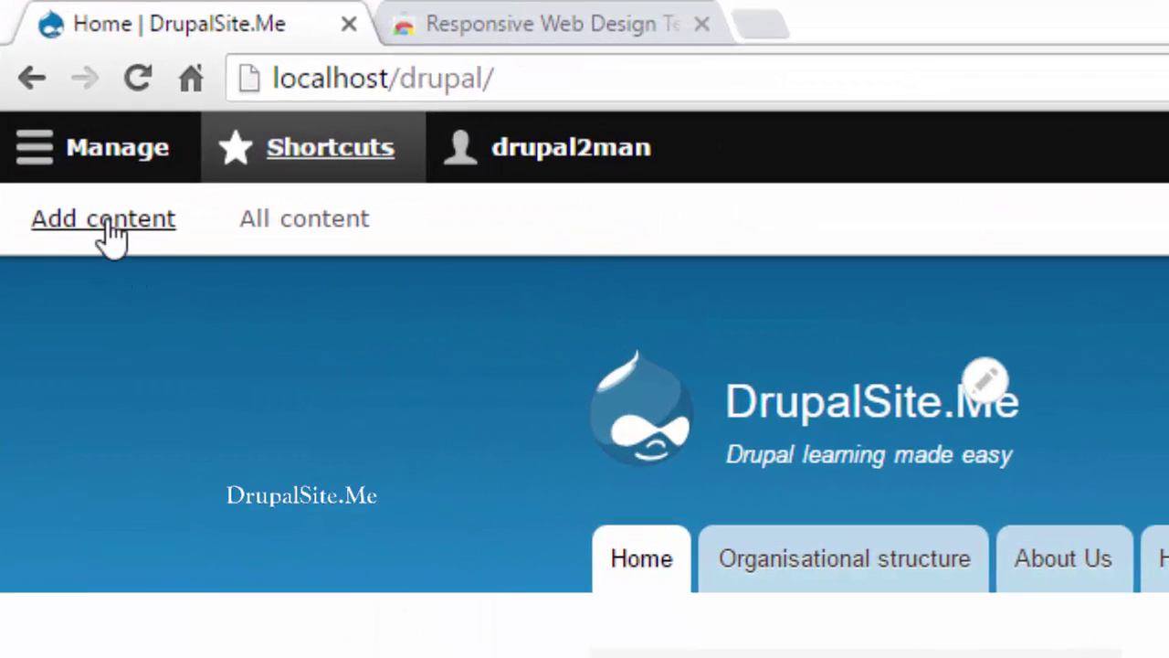
Step: Start a new Article and star Create Article to add it to Default shortcuts
{"action": "left_click", "coordinate": [93, 187]}
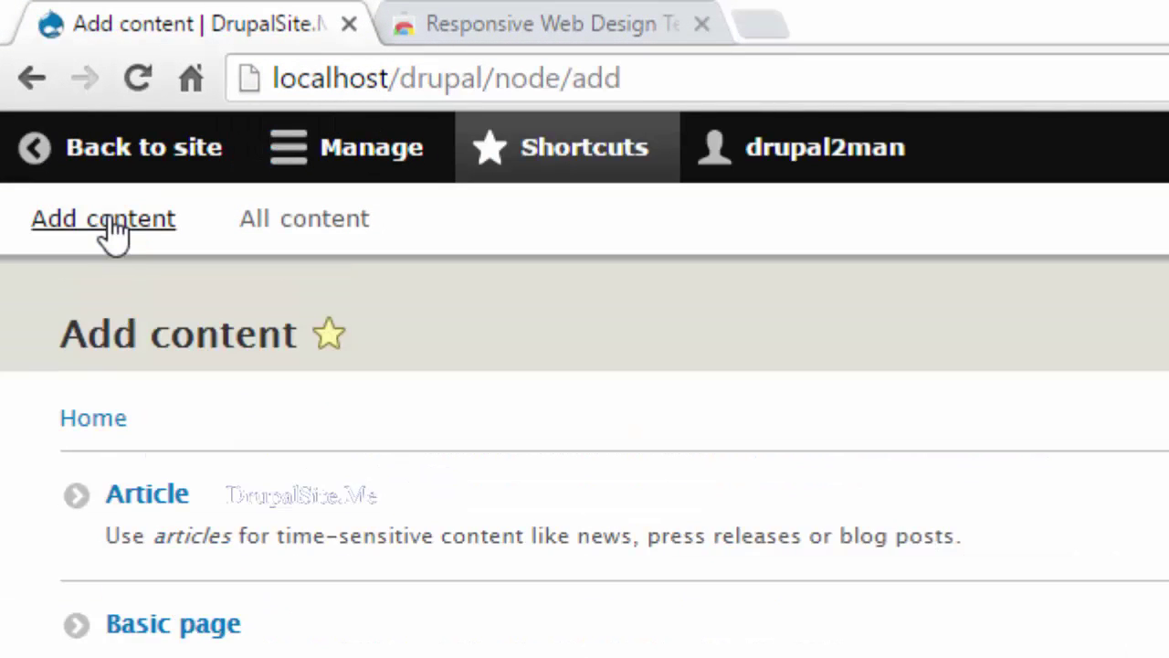
{"action": "left_click", "coordinate": [143, 508]}
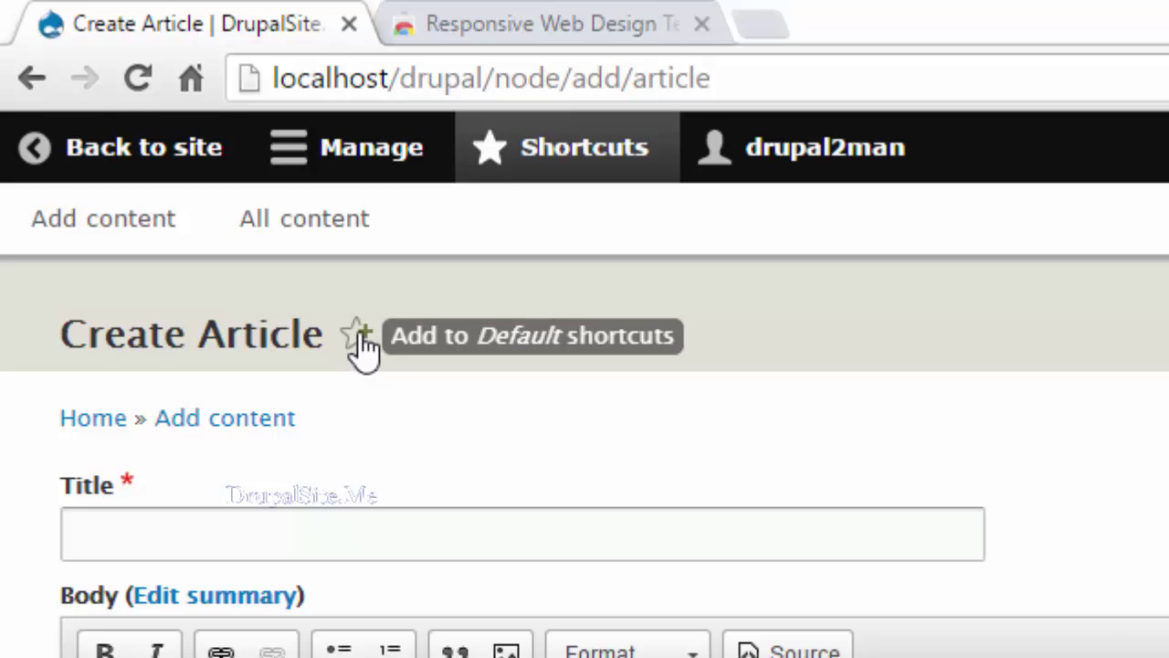
{"action": "left_click", "coordinate": [361, 340]}
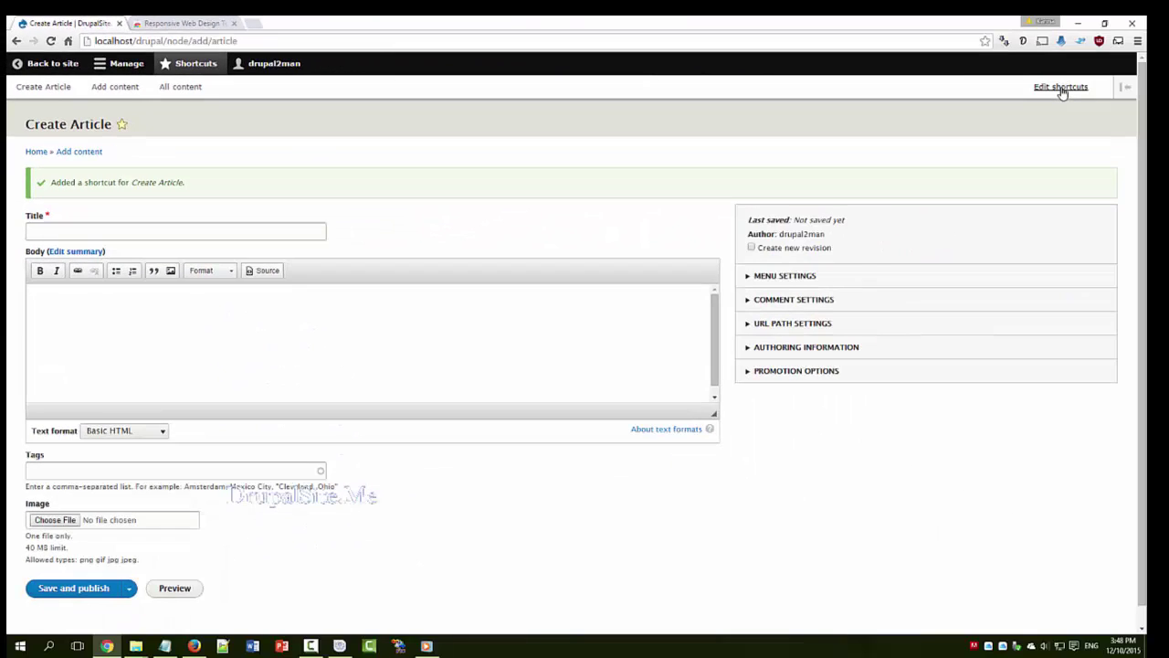
Step: Move Create Article below All content in the shortcut set and save the order
{"action": "left_click", "coordinate": [1064, 87]}
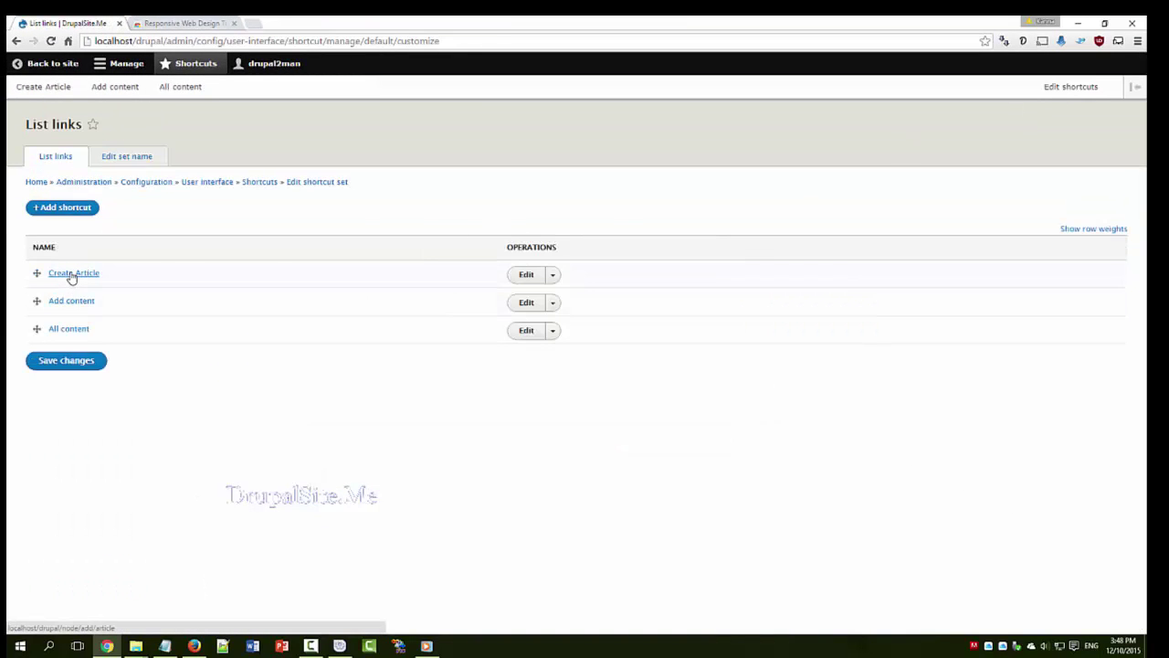
{"action": "left_click_drag", "start_coordinate": [36, 274], "coordinate": [33, 330]}
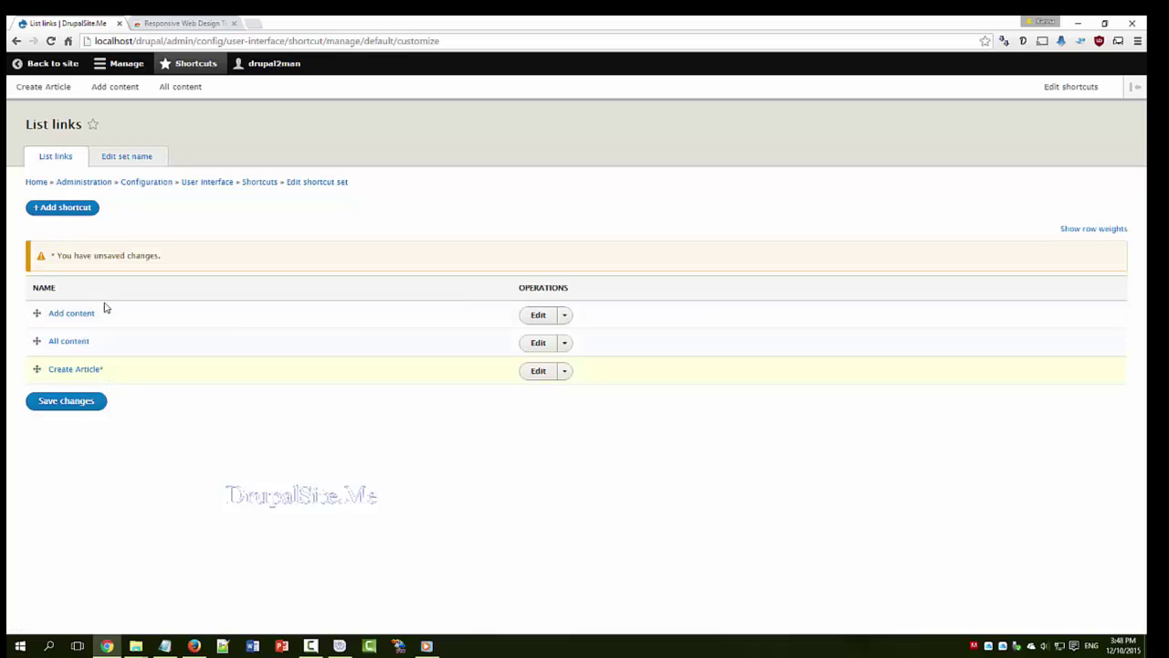
{"action": "left_click", "coordinate": [66, 402]}
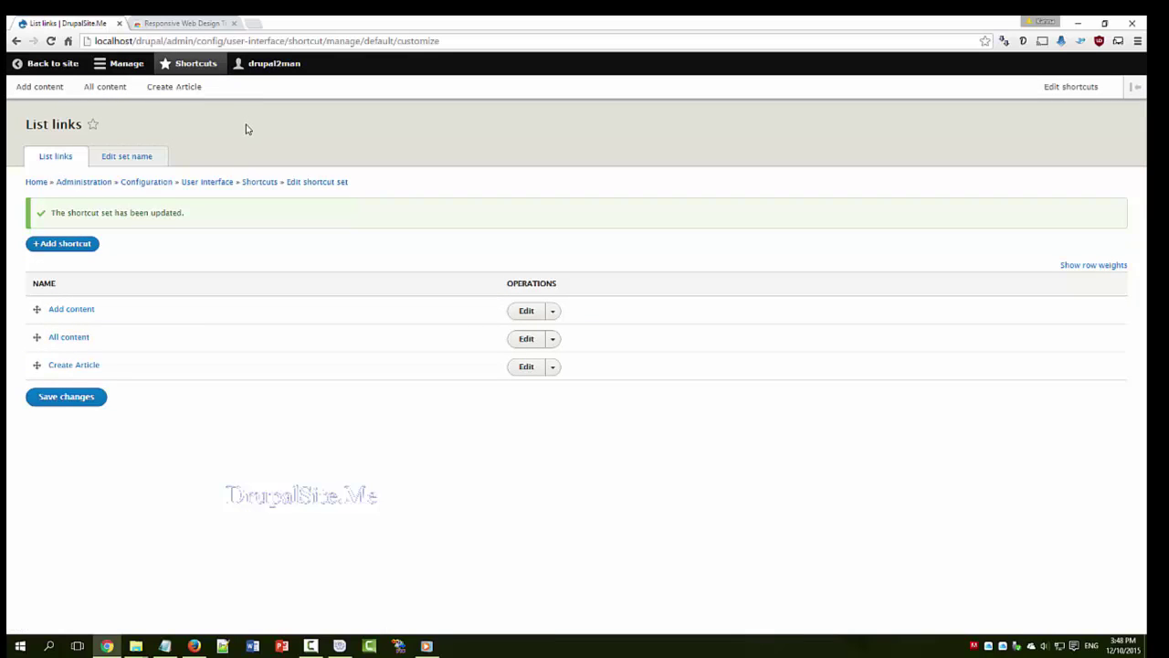
Step: Return to the home page and toggle Edit mode off and back on
{"action": "left_click", "coordinate": [53, 64]}
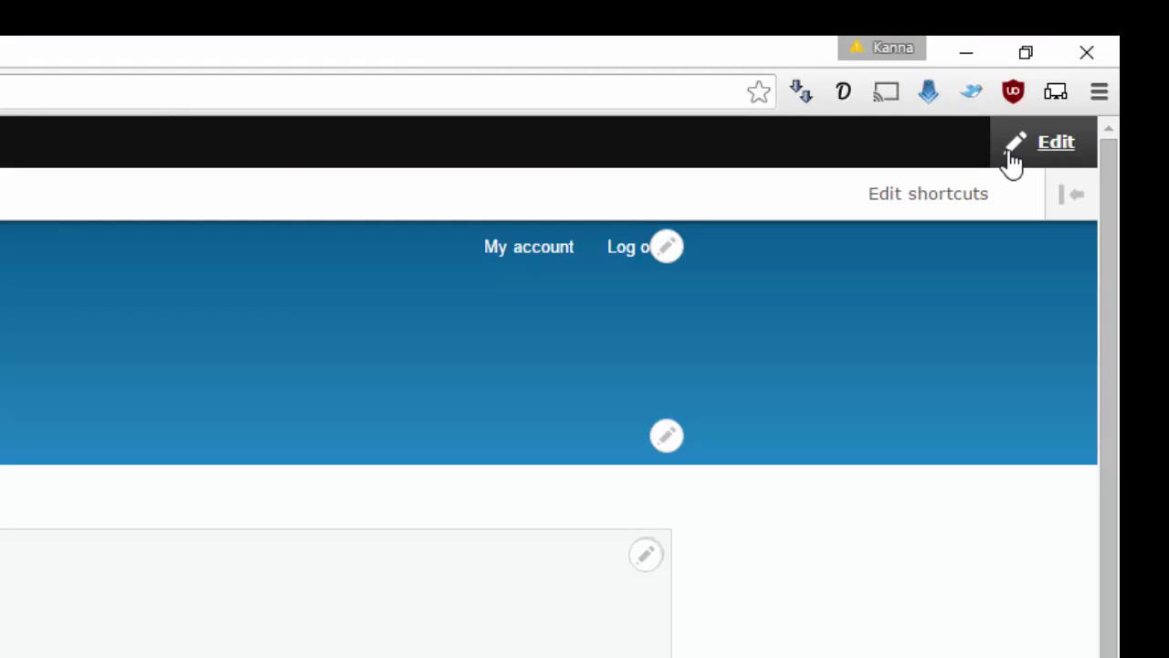
{"action": "left_click", "coordinate": [1009, 161]}
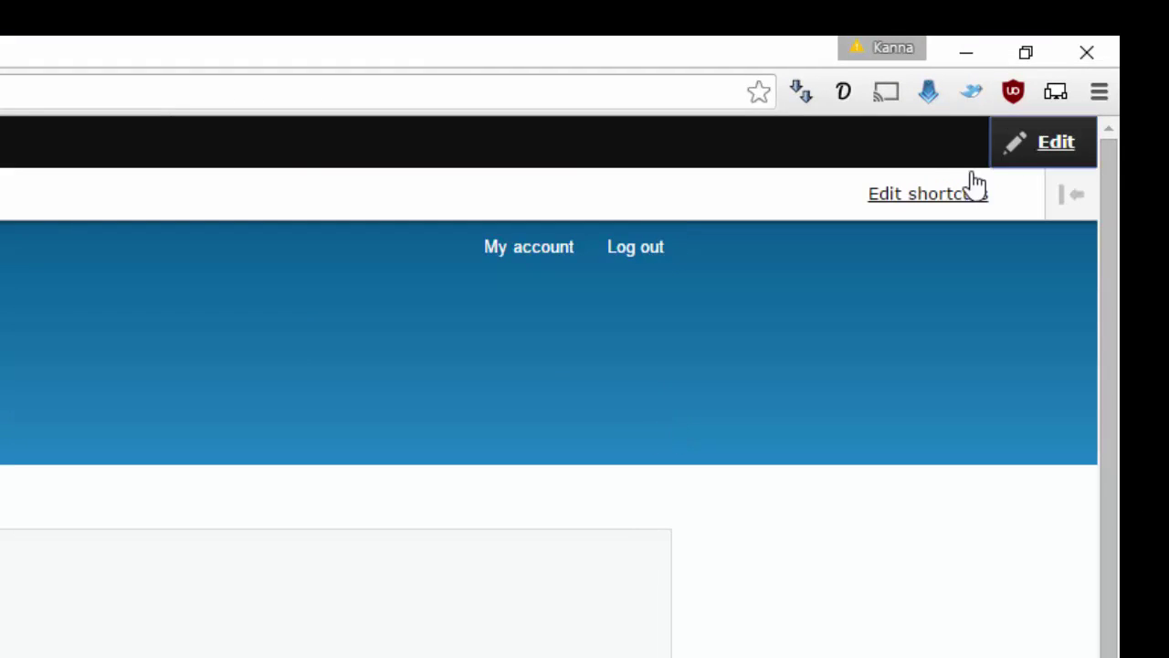
{"action": "left_click", "coordinate": [1018, 154]}
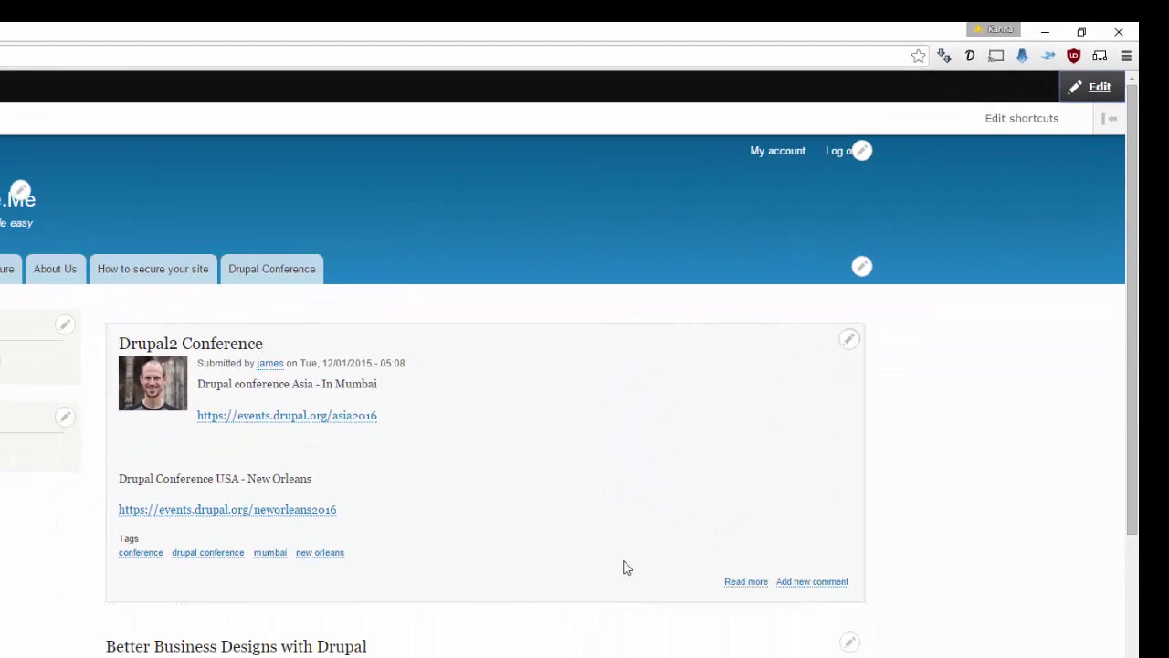
Step: Put the first homepage article, Drupal2 Conference, into quick-edit mode
{"action": "scroll", "coordinate": [627, 568], "scroll_direction": "down", "scroll_amount": 3}
{"action": "scroll", "coordinate": [618, 570], "scroll_direction": "up", "scroll_amount": 3}
{"action": "left_click", "coordinate": [849, 339]}
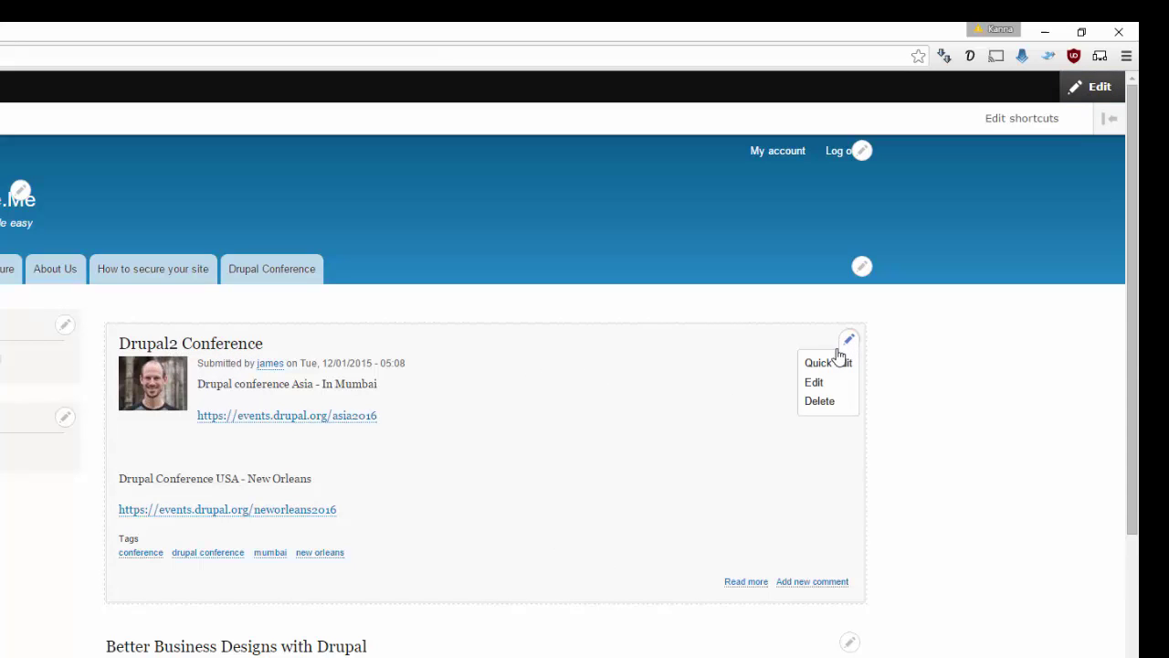
{"action": "left_click", "coordinate": [820, 368]}
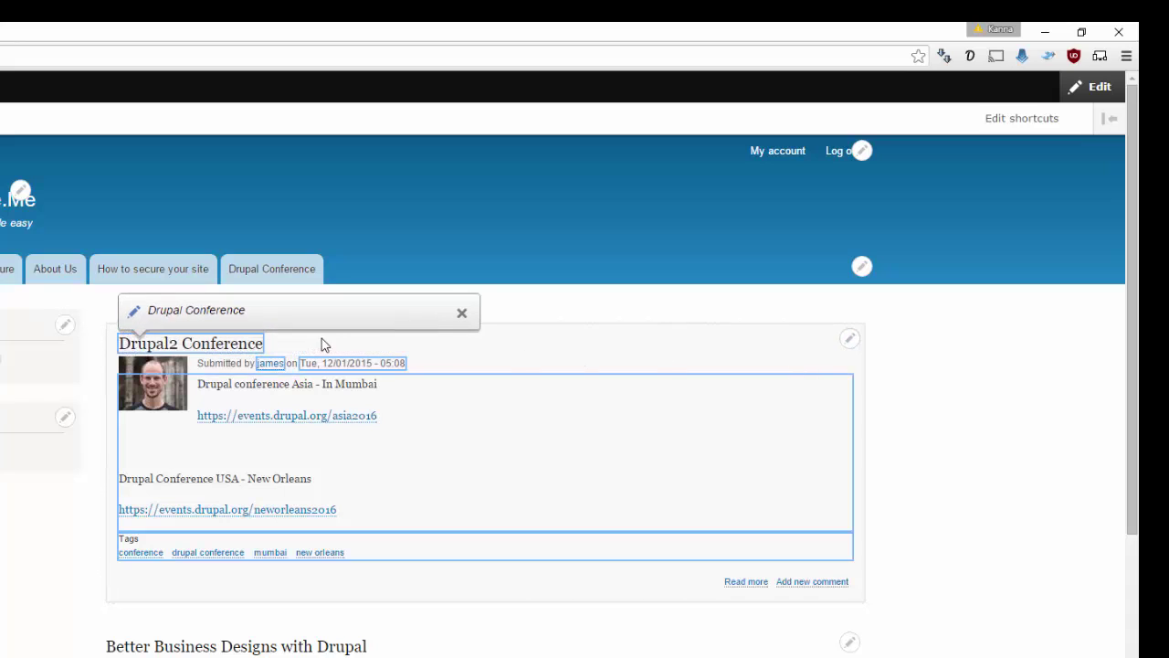
Step: Change the article title from 'Drupal2 Conference' to 'Drupalsite.me Conference'
{"action": "left_click", "coordinate": [178, 341]}
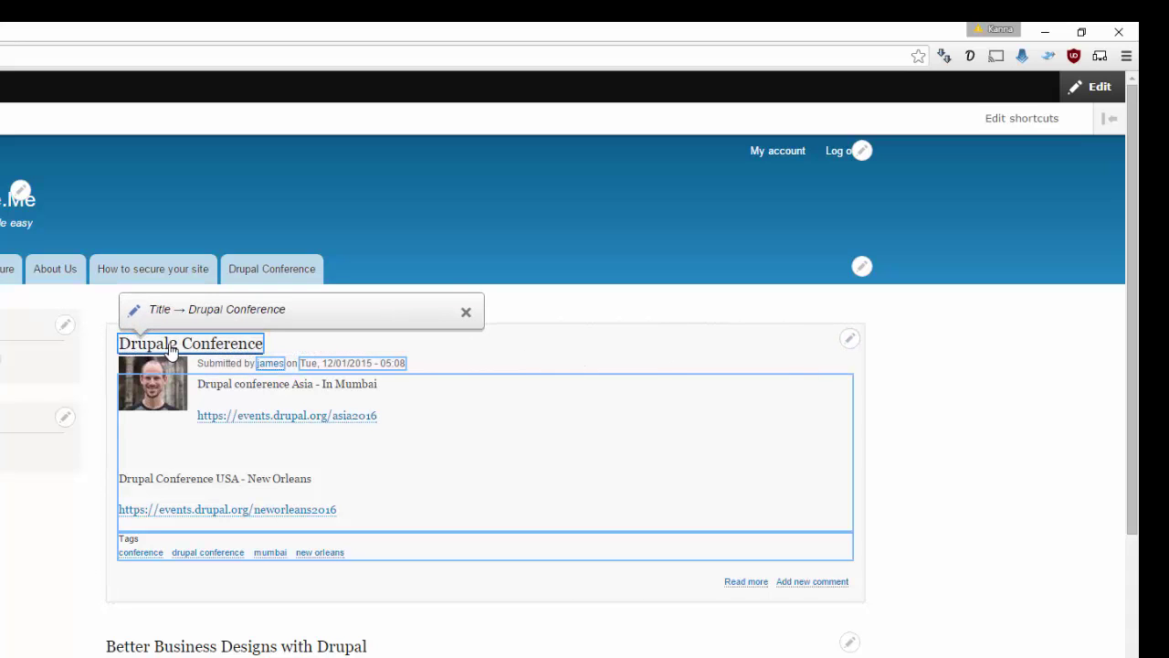
{"action": "double_click", "coordinate": [179, 342]}
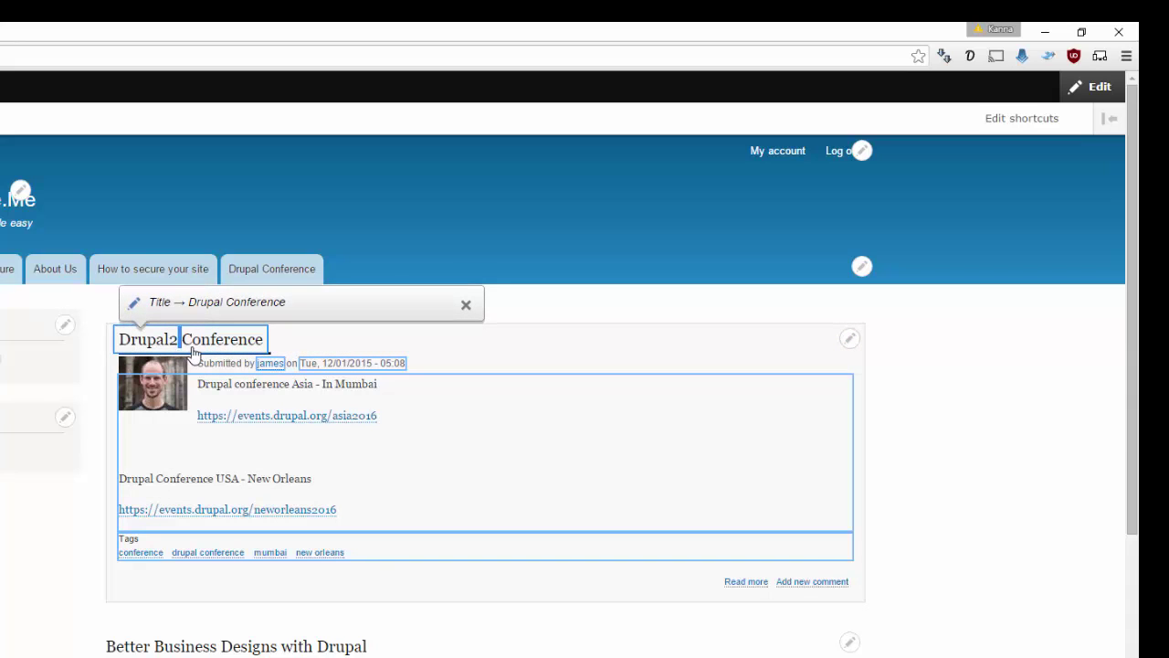
{"action": "key", "text": "BackSpace"}
{"action": "key", "text": "BackSpace"}
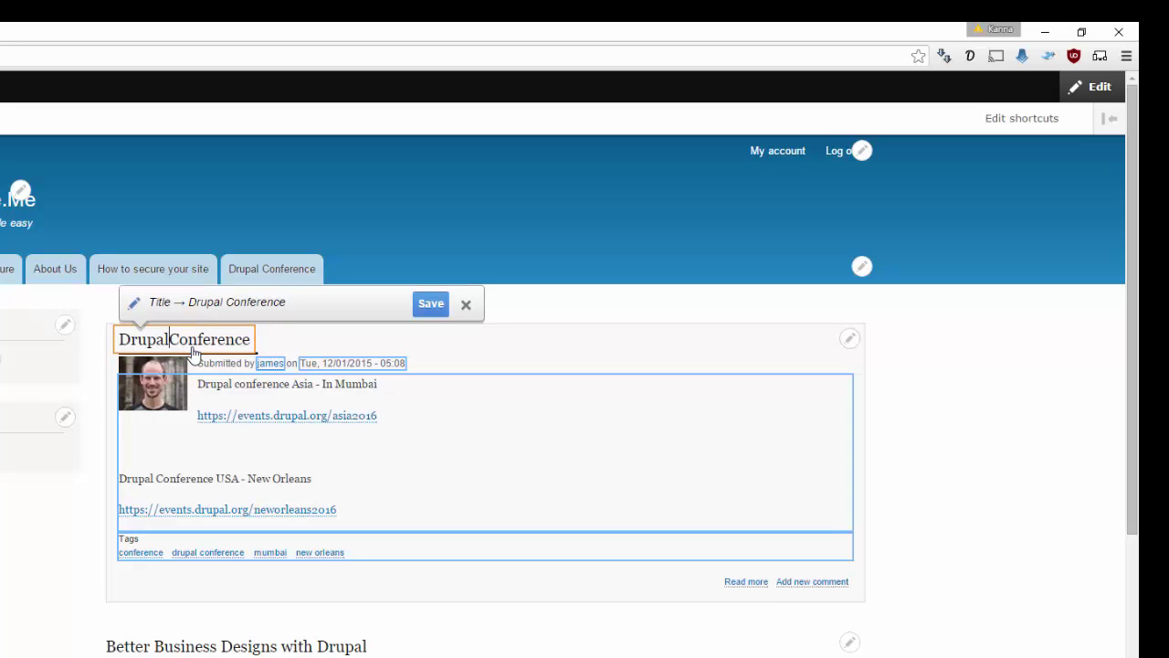
{"action": "type", "text": "site. me"}
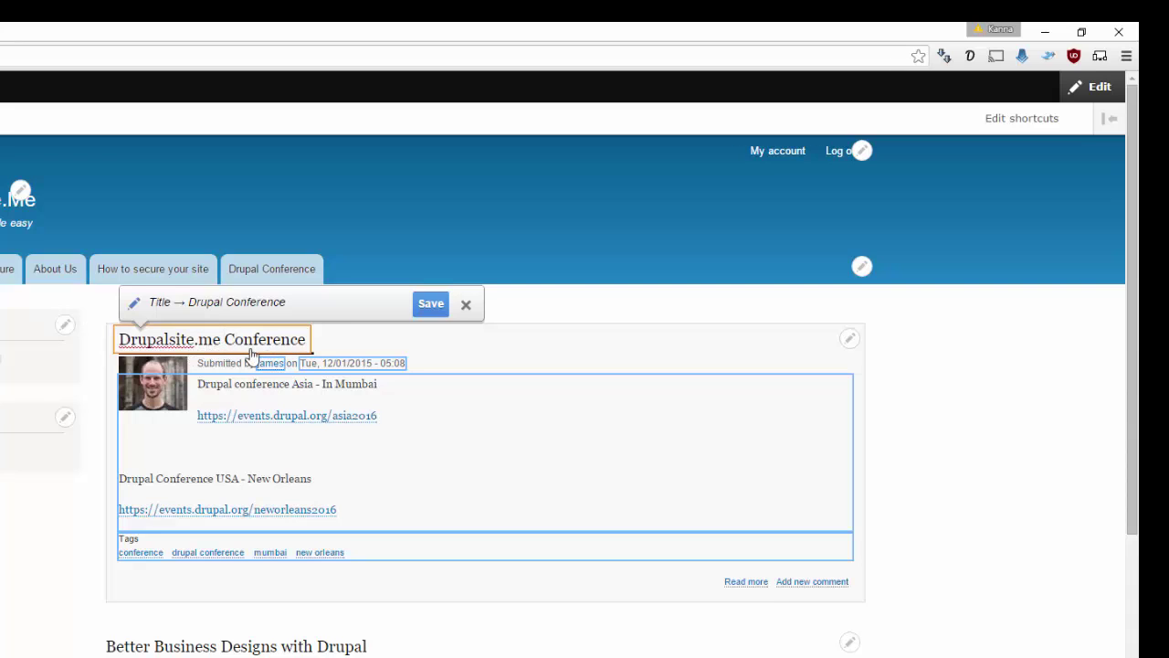
Step: Insert 'london' before the article's existing tags and save the quick edit
{"action": "left_click", "coordinate": [486, 446]}
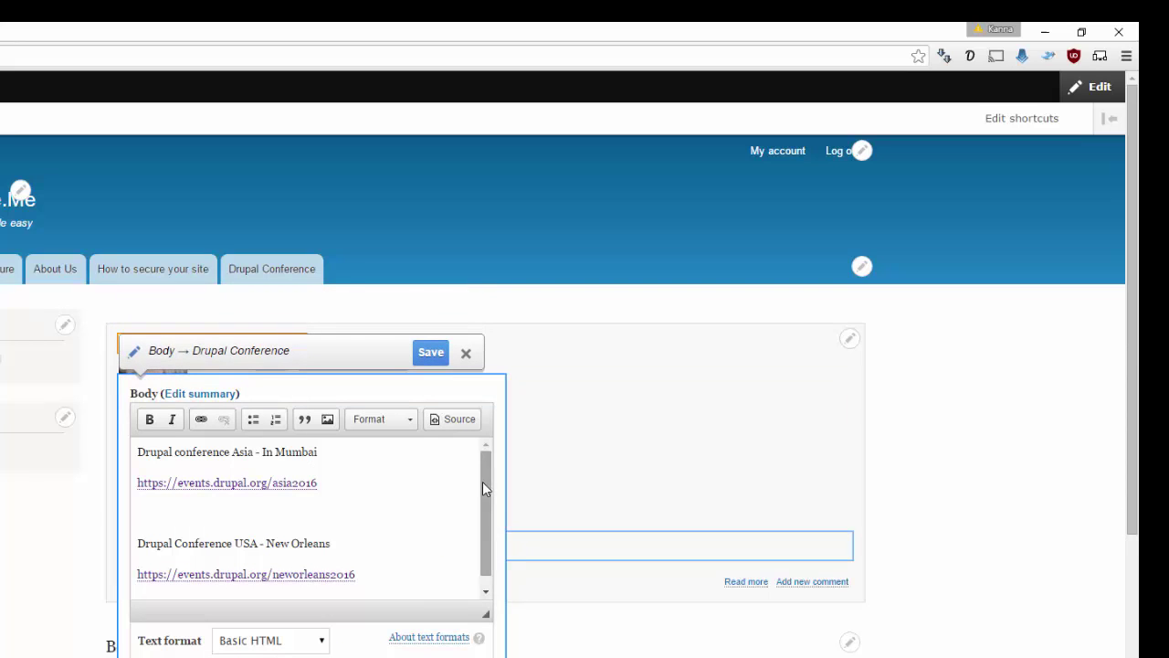
{"action": "left_click", "coordinate": [596, 556]}
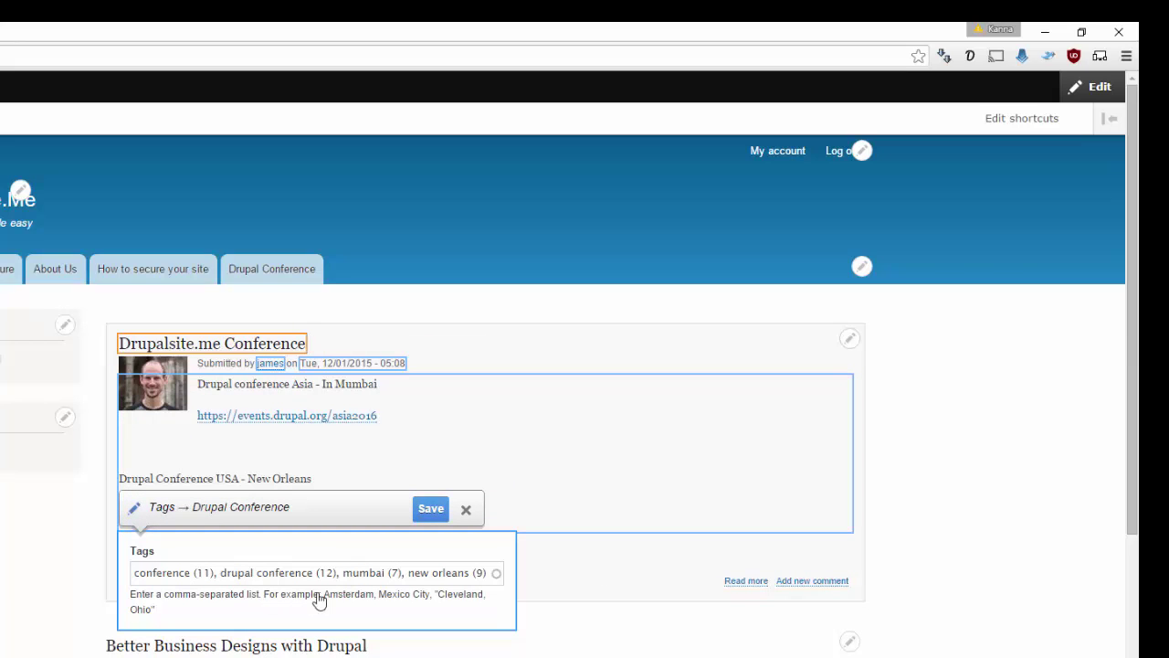
{"action": "left_click", "coordinate": [138, 572]}
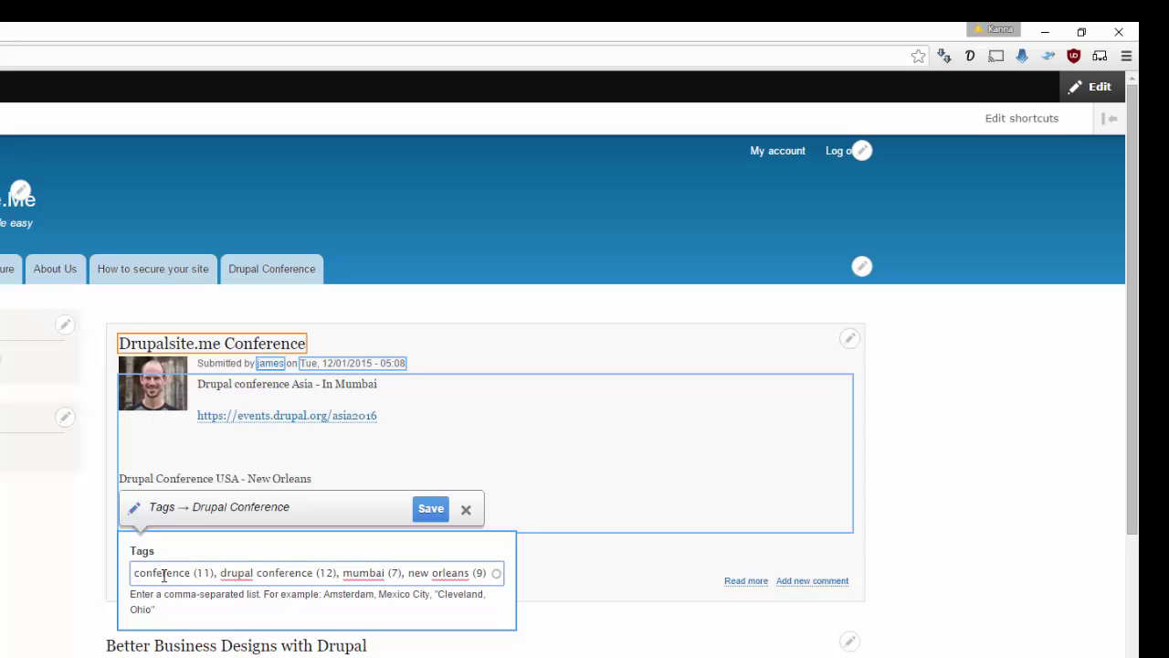
{"action": "type", "text": "london"}
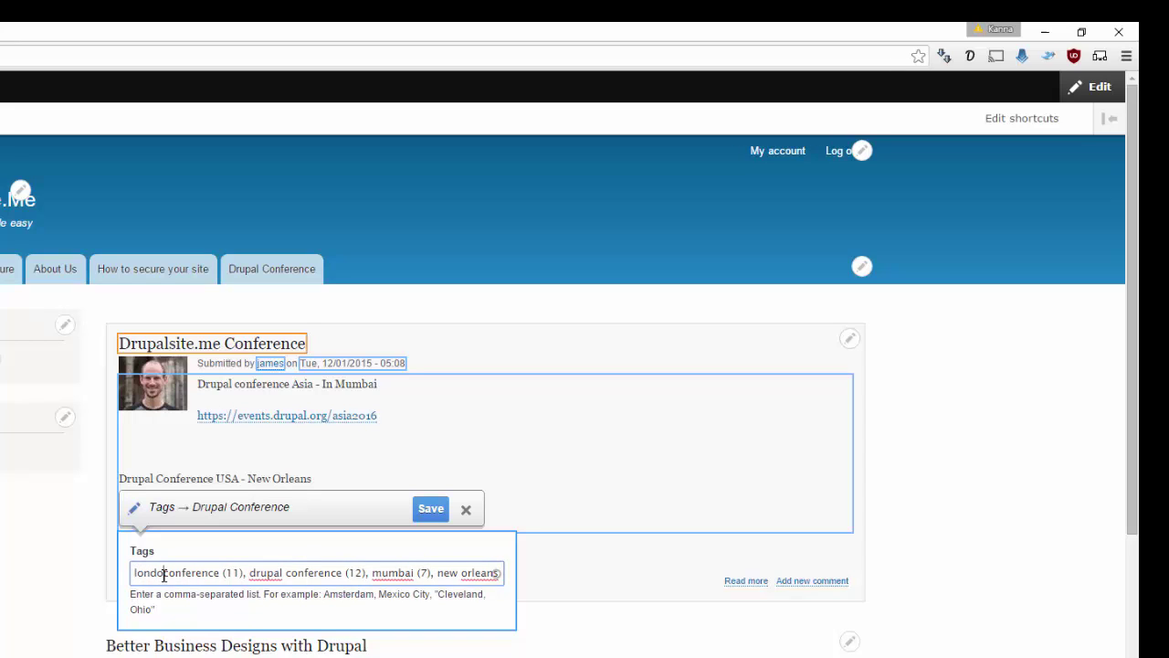
{"action": "type", "text": ","}
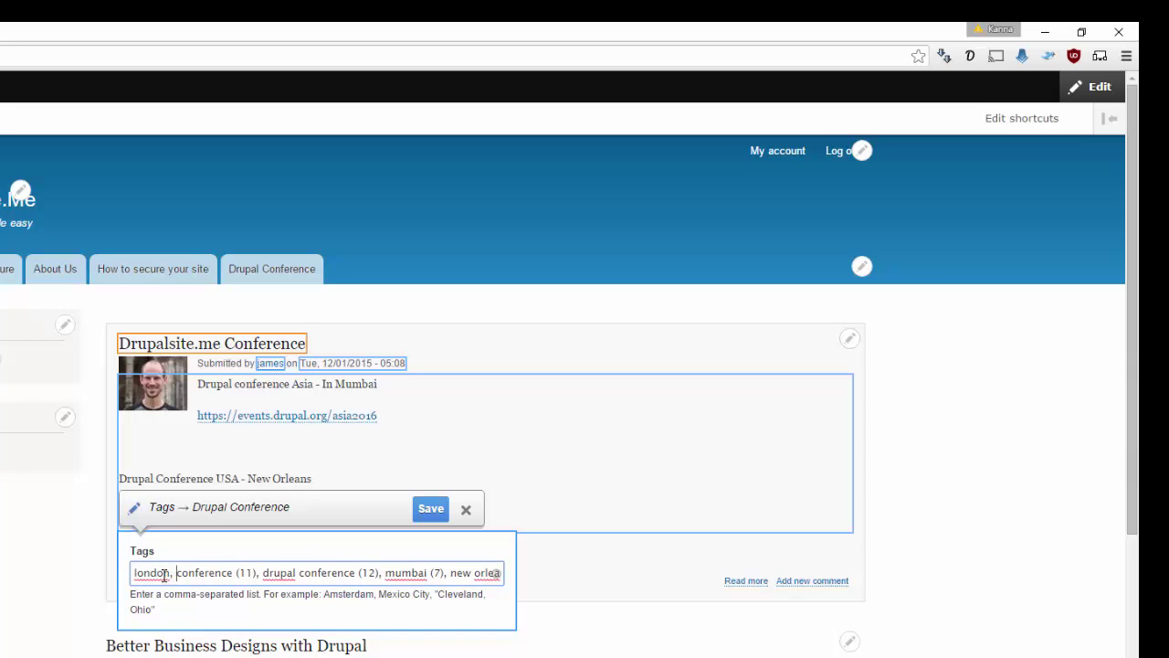
{"action": "left_click", "coordinate": [433, 511]}
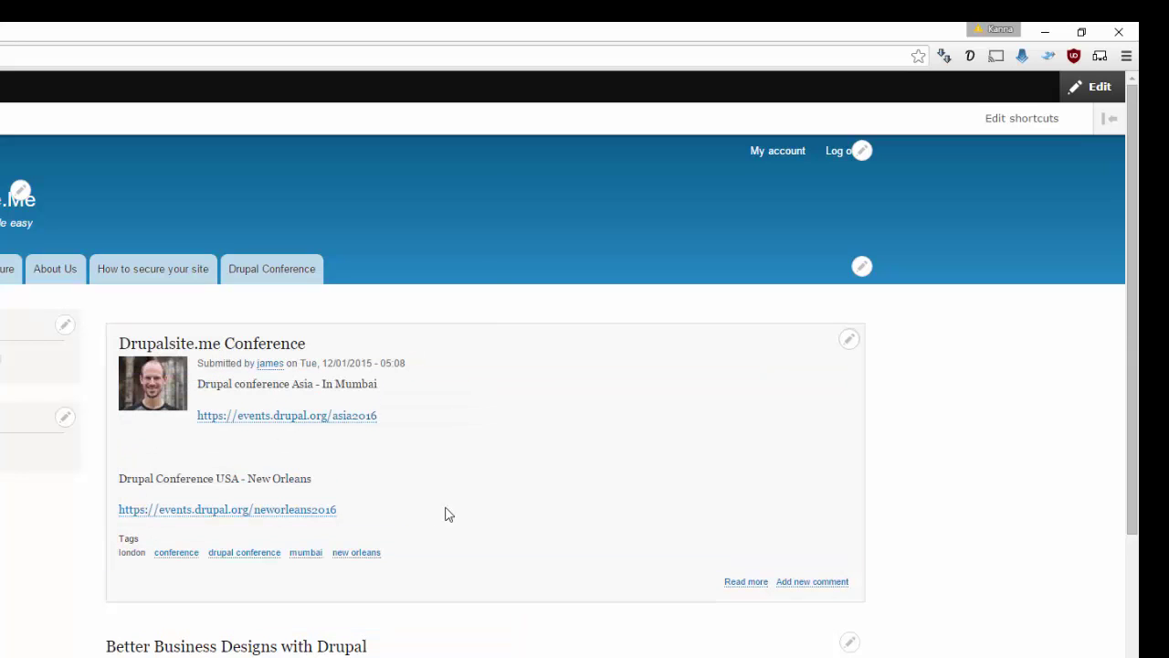
Step: Open the Drupalsite.me Conference article page and switch off contextual editing
{"action": "left_click", "coordinate": [183, 346]}
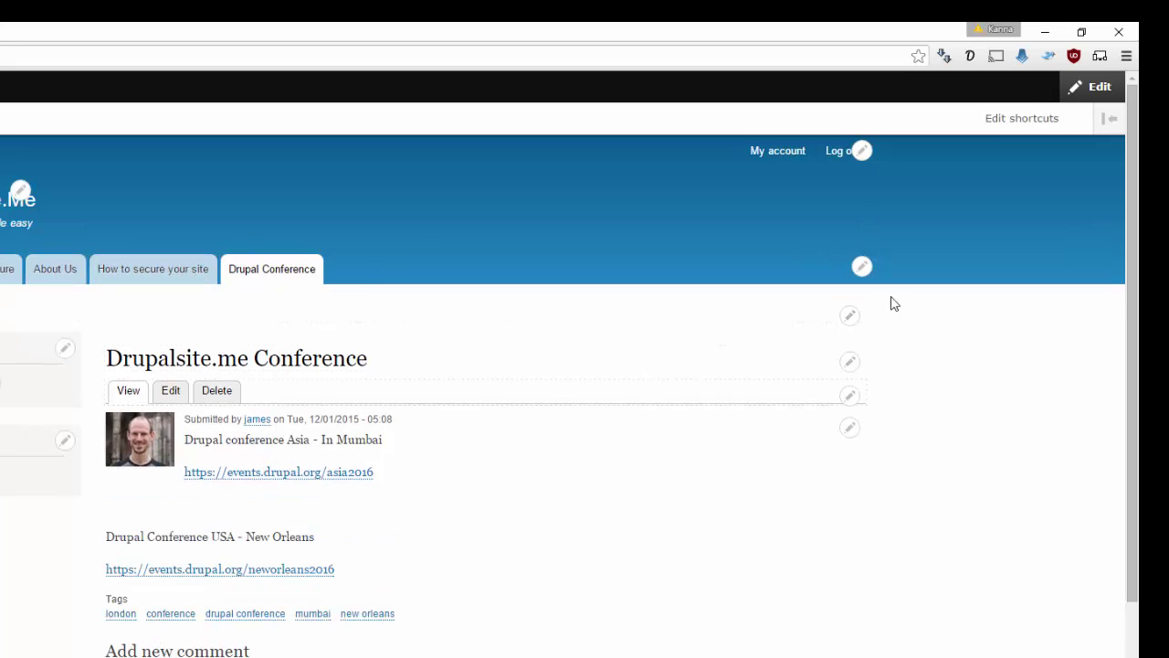
{"action": "left_click", "coordinate": [1077, 94]}
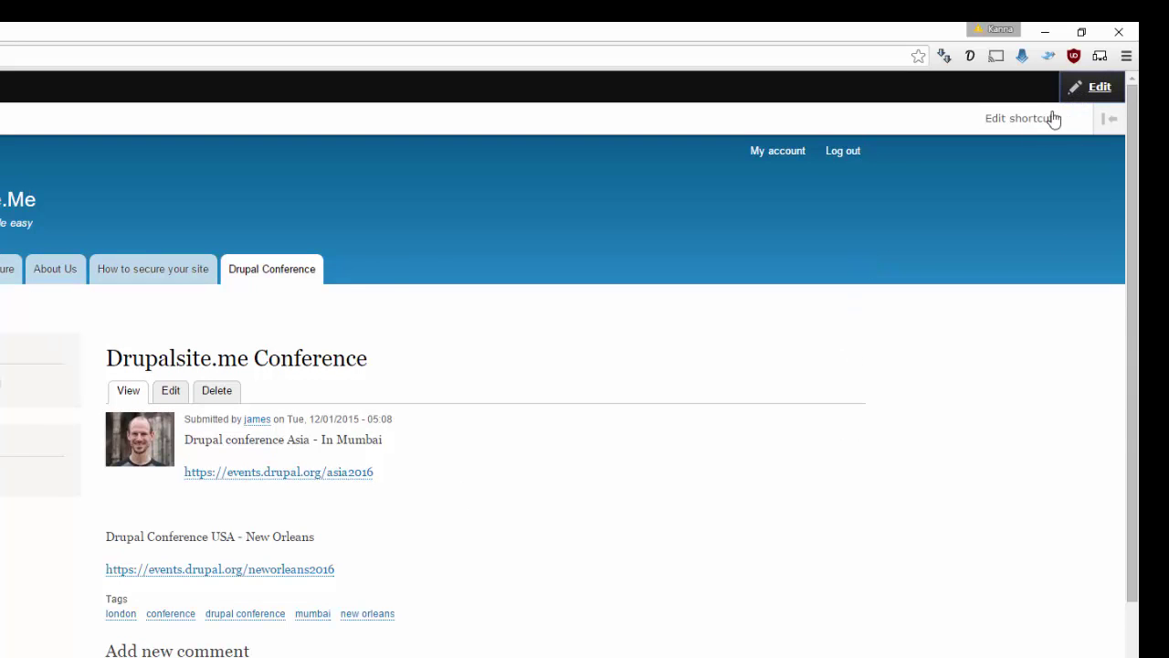